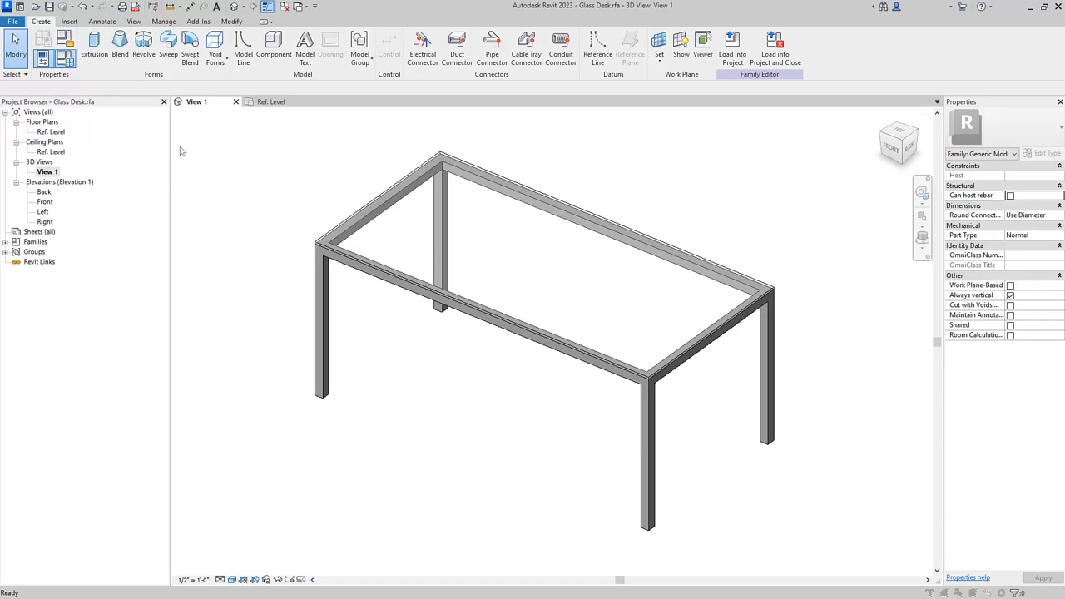
- Set the Frame SHS Size family parameter to 2" and apply it to the desk
{"action": "left_click", "coordinate": [64, 58]}
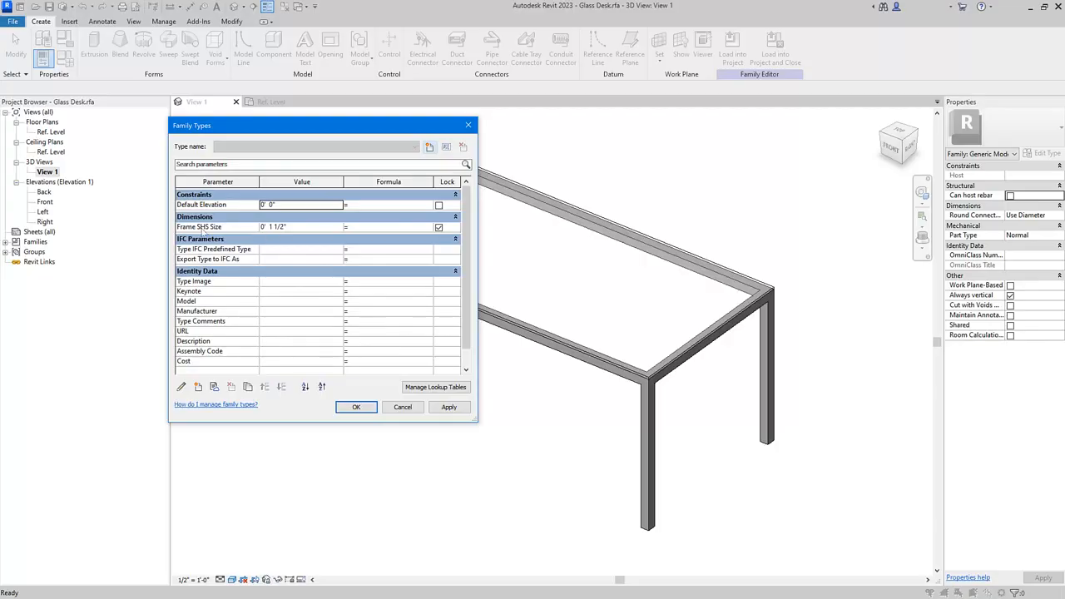
{"action": "left_click", "coordinate": [297, 228]}
{"action": "type", "text": "2\""}
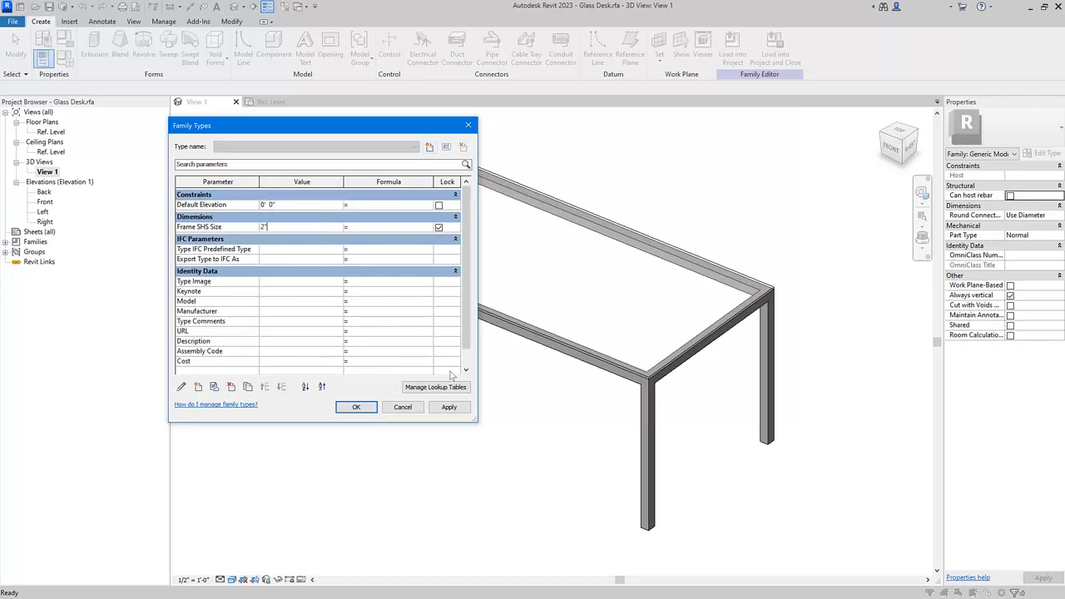
{"action": "left_click", "coordinate": [449, 406]}
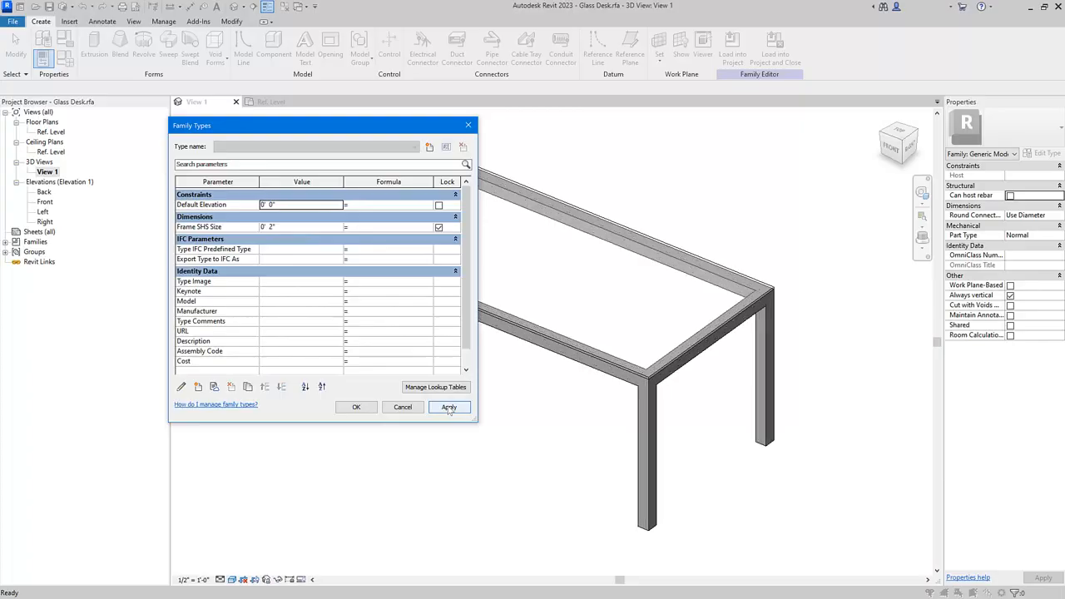
- Set the Frame SHS Size parameter to 1 1/2" and apply it to the desk
{"action": "left_click_drag", "start_coordinate": [435, 131], "coordinate": [463, 126]}
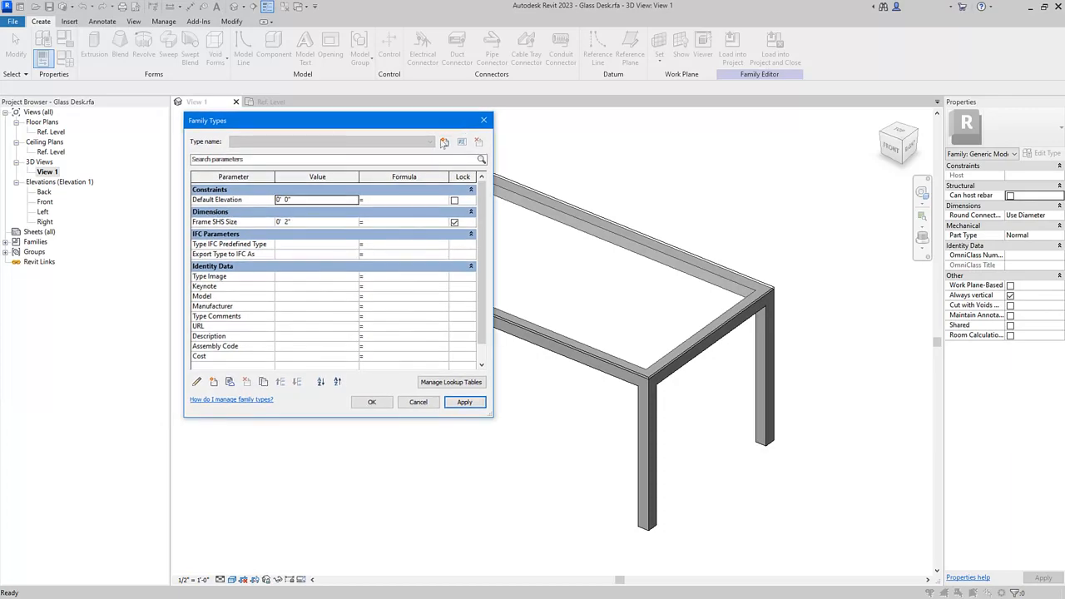
{"action": "left_click", "coordinate": [314, 225]}
{"action": "type", "text": "1.5"}
{"action": "left_click", "coordinate": [462, 403]}
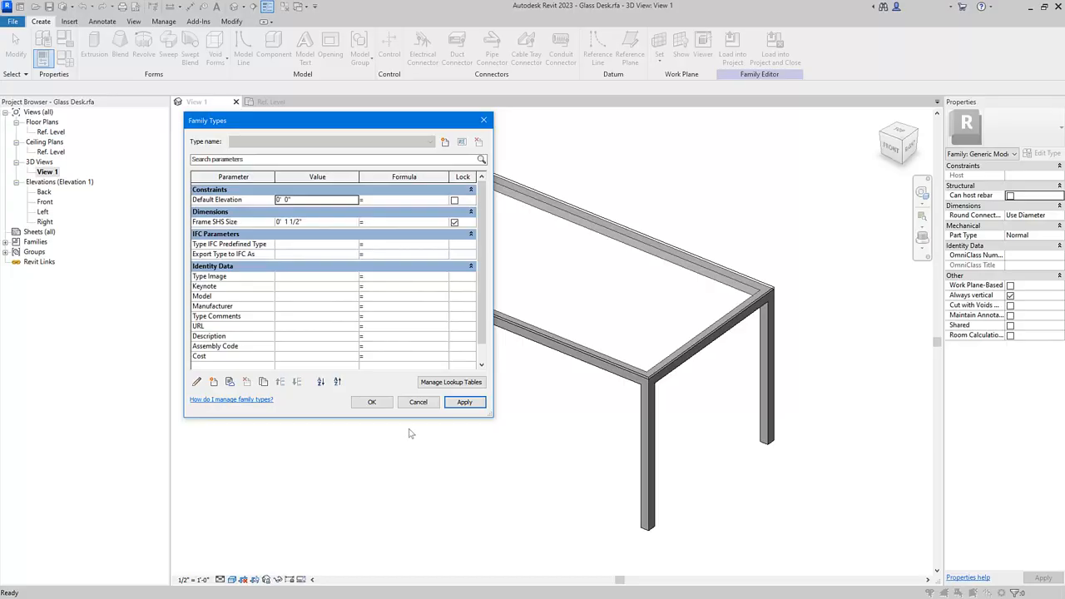
- Add a family type parameter named Desk Length, with data type Length, grouped under Dimensions
{"action": "left_click", "coordinate": [214, 382]}
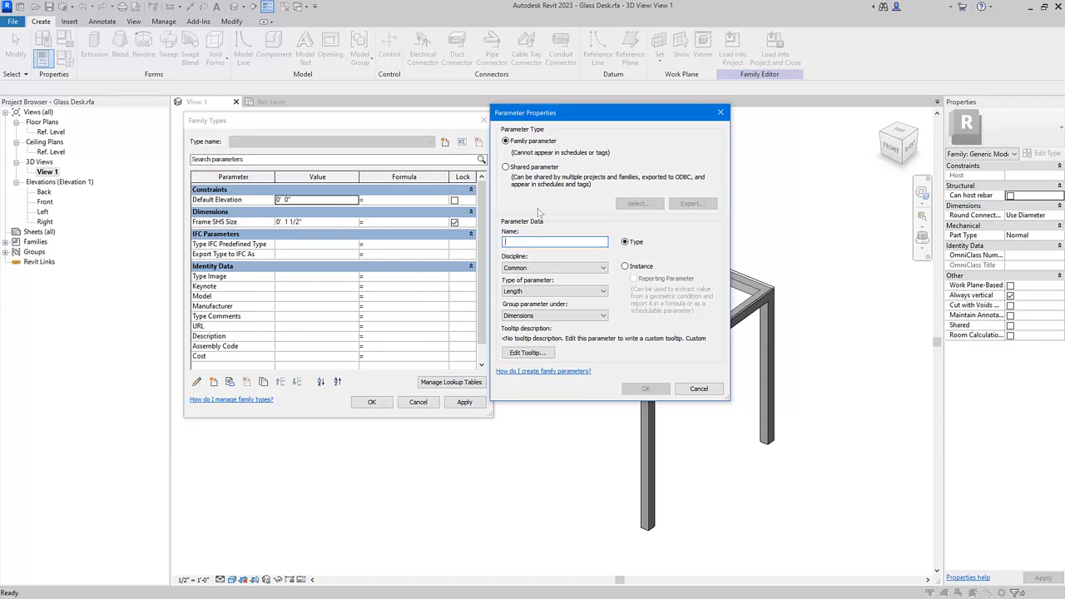
{"action": "type", "text": "Desk Length"}
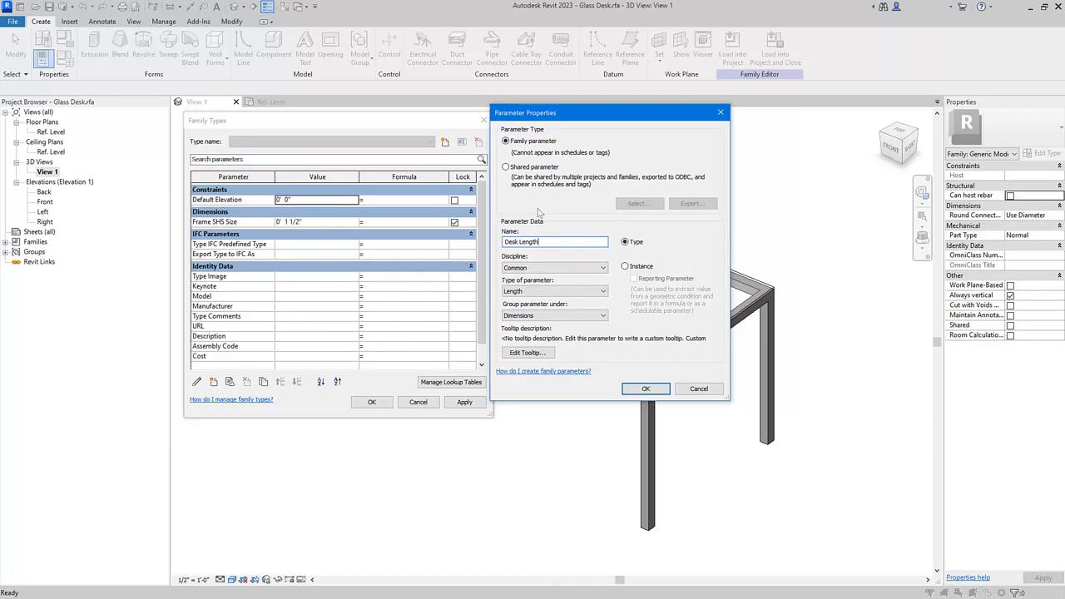
{"action": "left_click", "coordinate": [558, 291]}
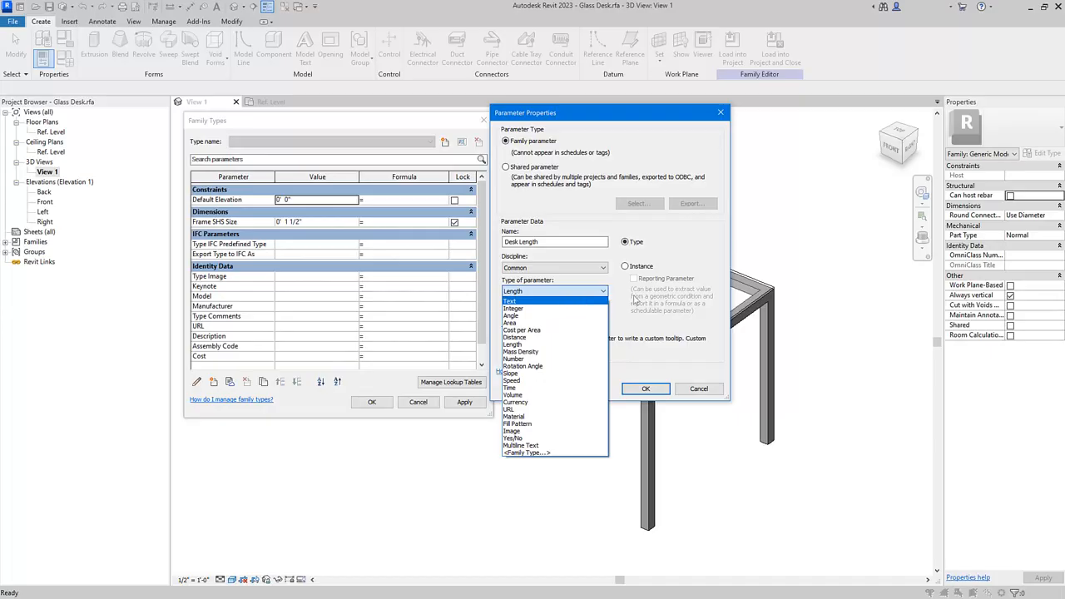
{"action": "left_click", "coordinate": [635, 301]}
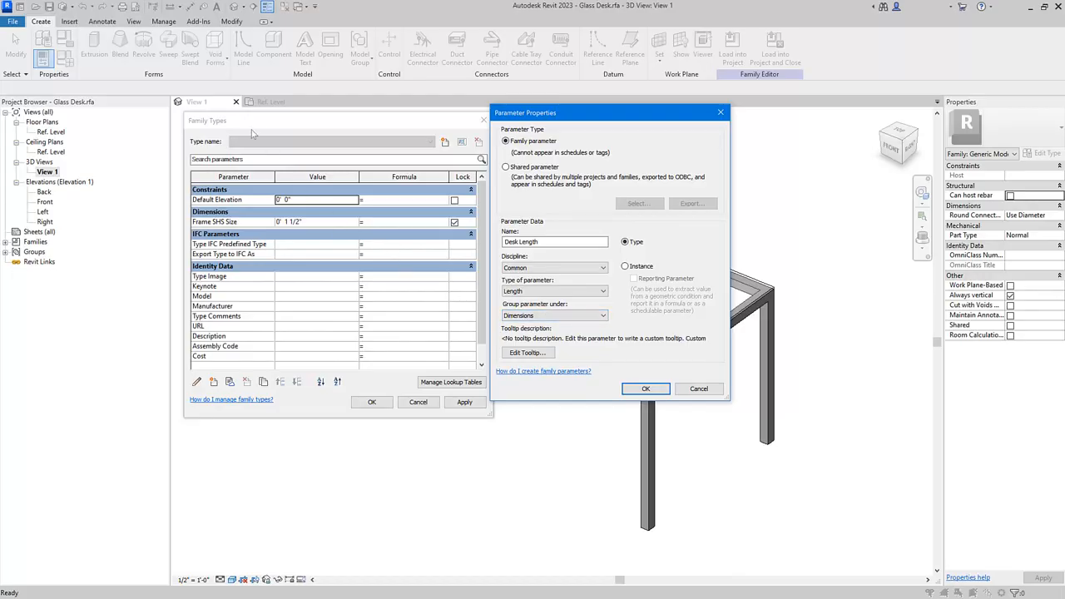
{"action": "left_click", "coordinate": [207, 208]}
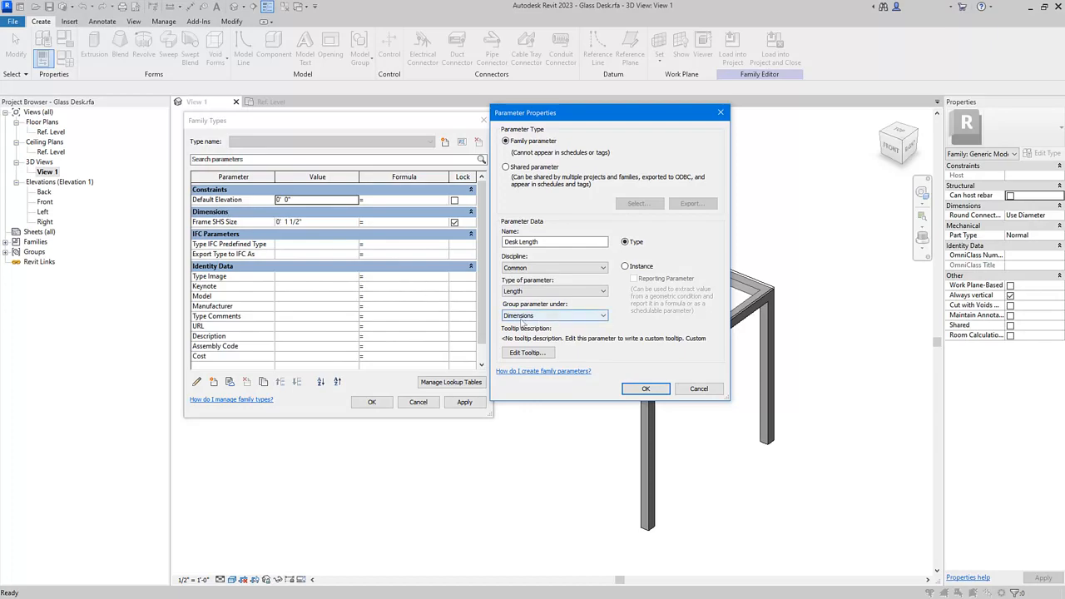
{"action": "left_click", "coordinate": [561, 317]}
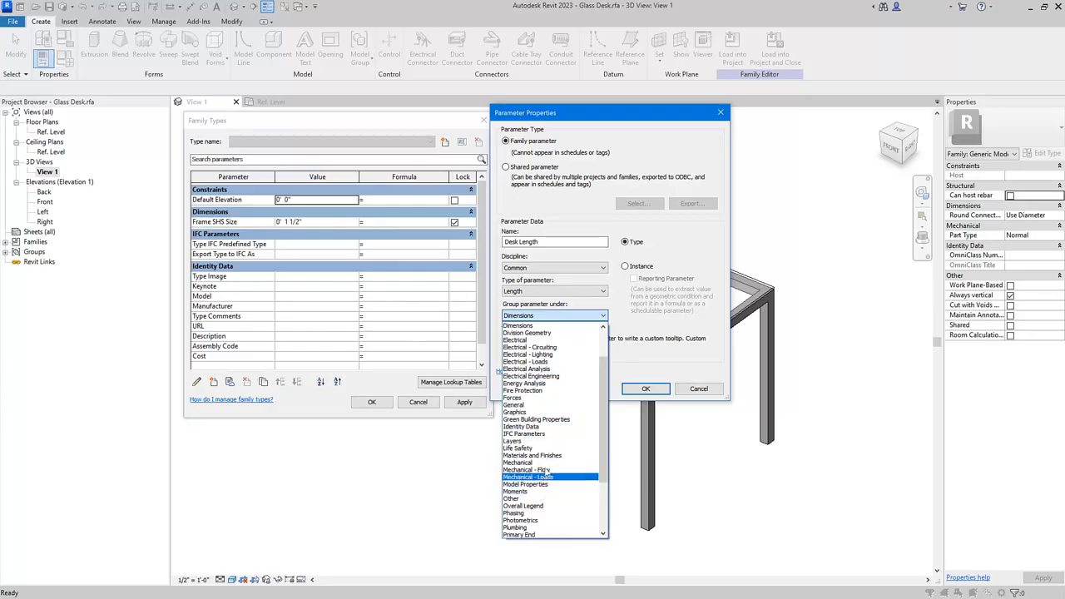
{"action": "left_click", "coordinate": [645, 319]}
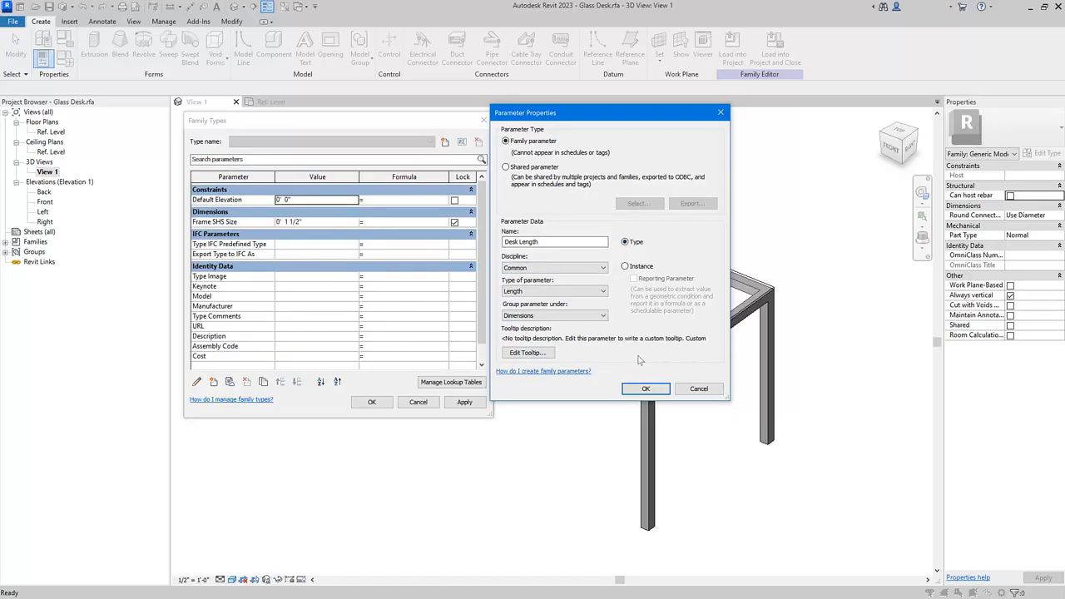
{"action": "left_click", "coordinate": [645, 389]}
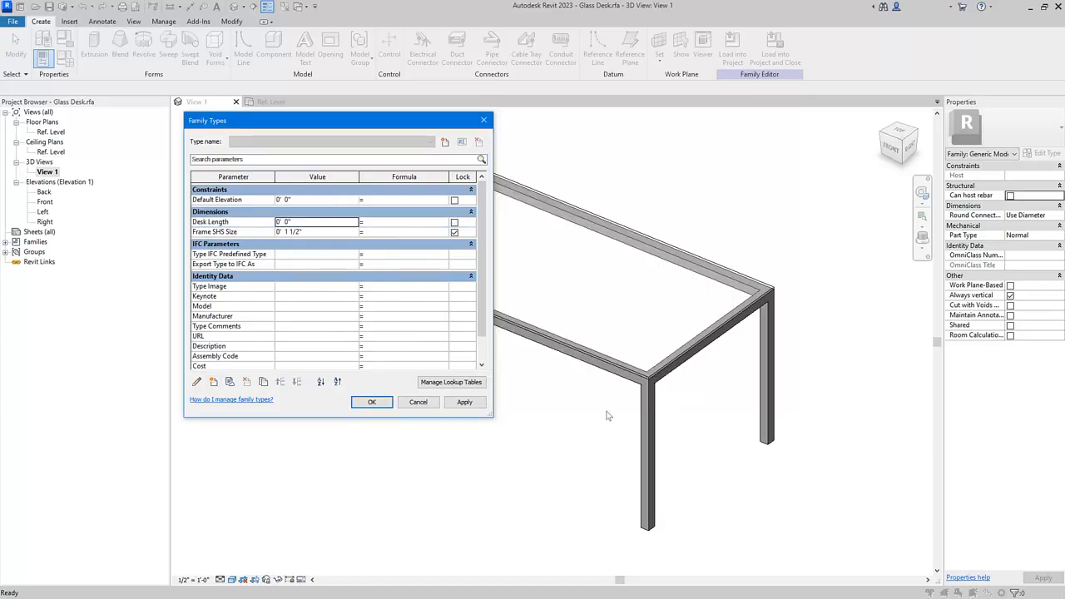
- Set the Desk Length parameter's value to 64"
{"action": "left_click", "coordinate": [315, 222]}
{"action": "type", "text": "64\""}
{"action": "left_click", "coordinate": [321, 308]}
- Add a Length type parameter named Desk Width under Dimensions and set its value to 32"
{"action": "left_click", "coordinate": [214, 383]}
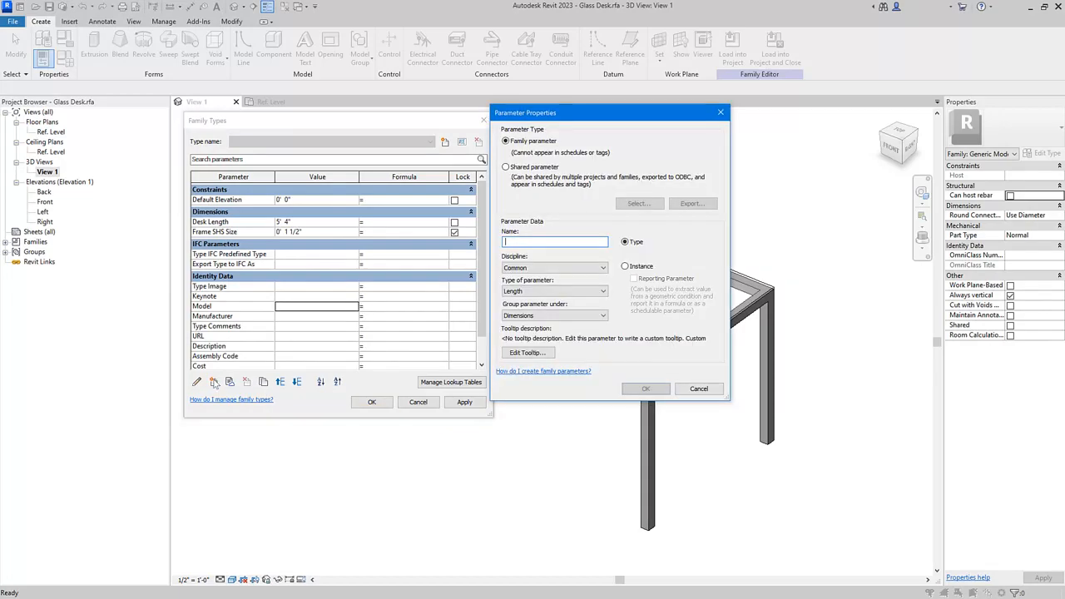
{"action": "type", "text": "Desk Width"}
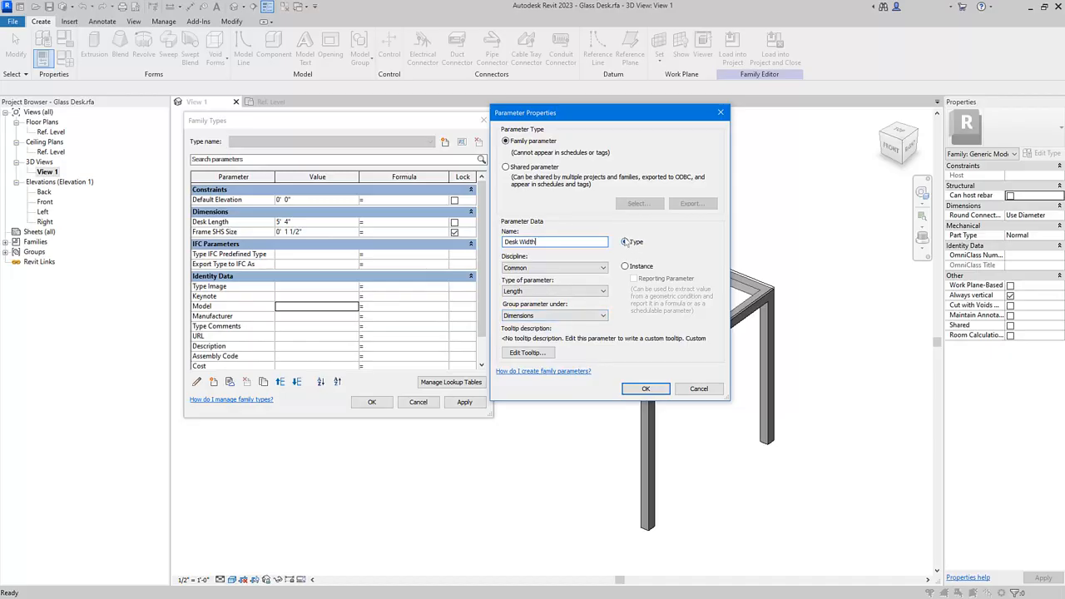
{"action": "left_click", "coordinate": [645, 389]}
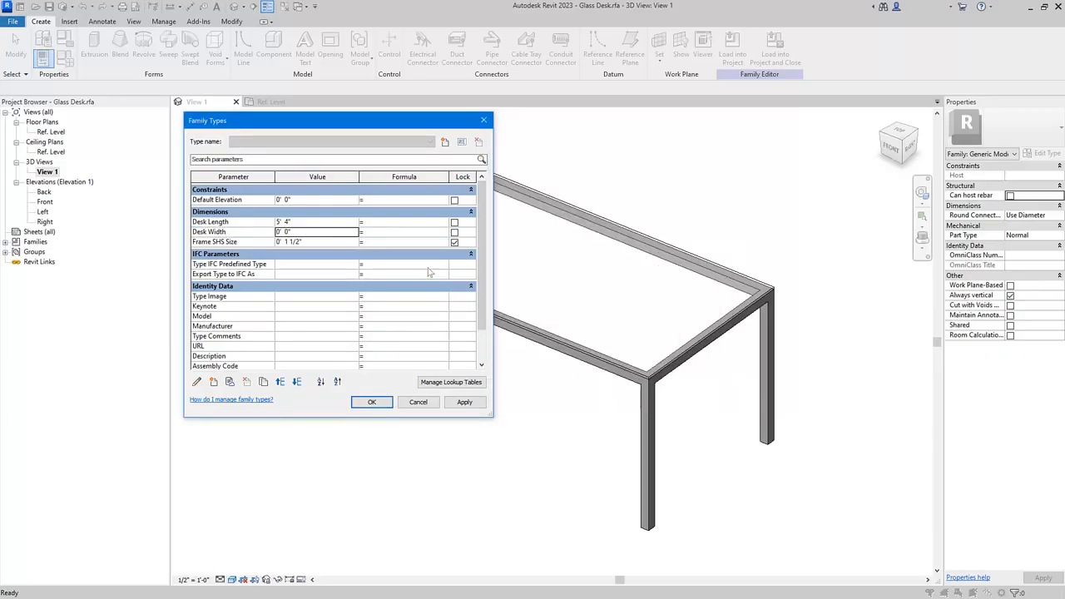
{"action": "left_click", "coordinate": [336, 237]}
{"action": "type", "text": "32"}
{"action": "left_click", "coordinate": [319, 306]}
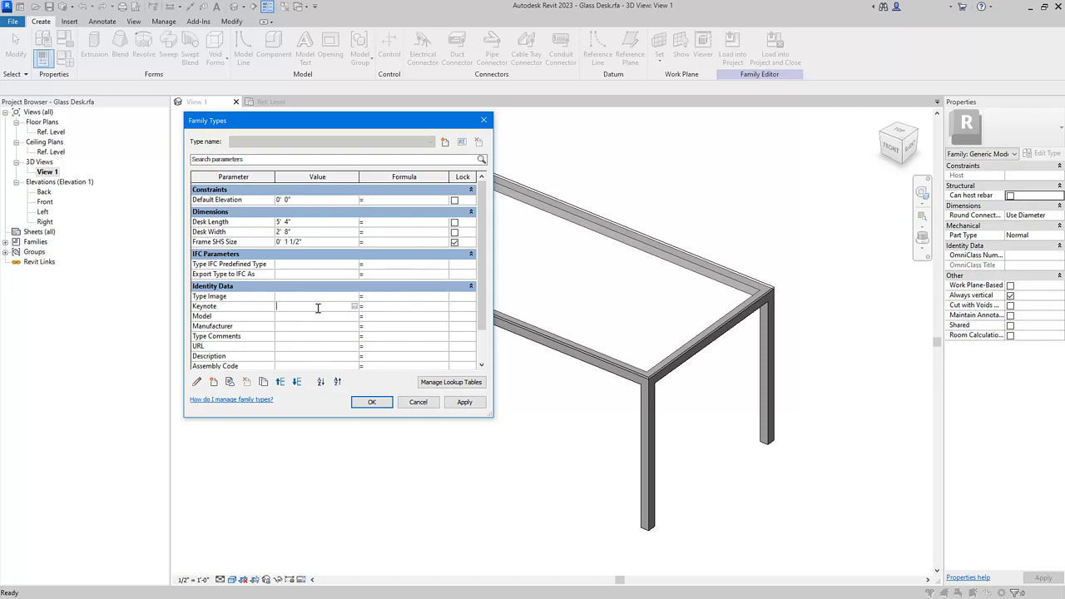
- Add a type parameter named Glass Material, with data type Material, grouped under Materials and Finishes
{"action": "left_click", "coordinate": [213, 381]}
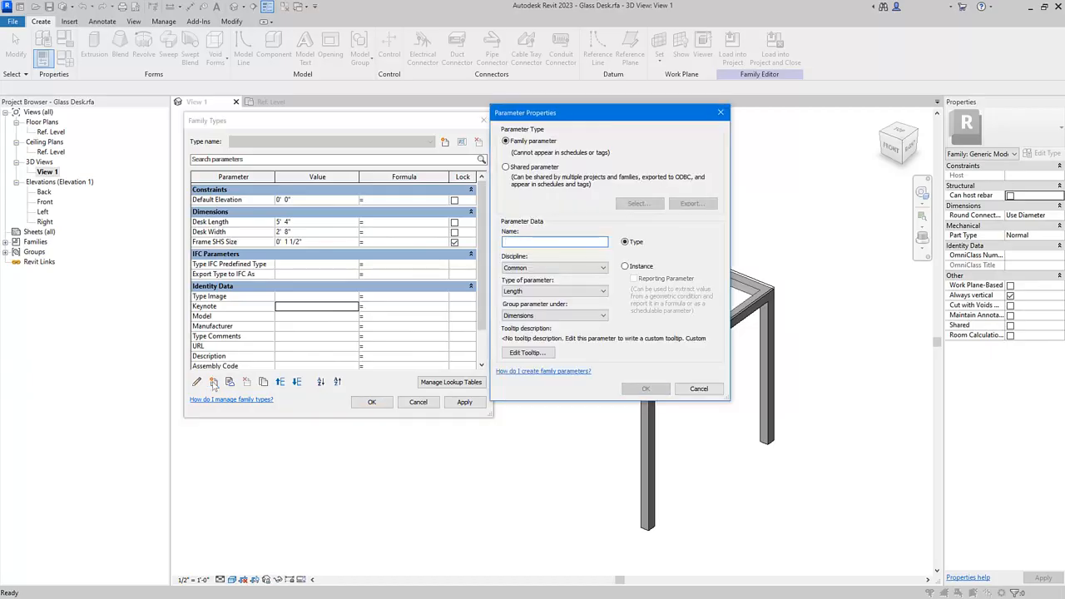
{"action": "type", "text": "Glass Material"}
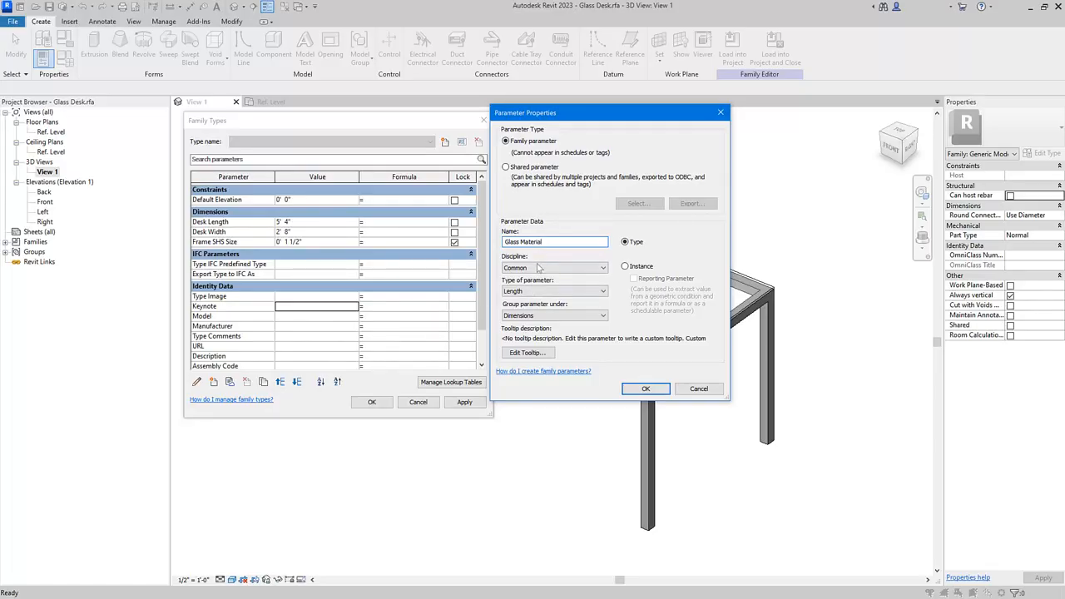
{"action": "left_click", "coordinate": [535, 292]}
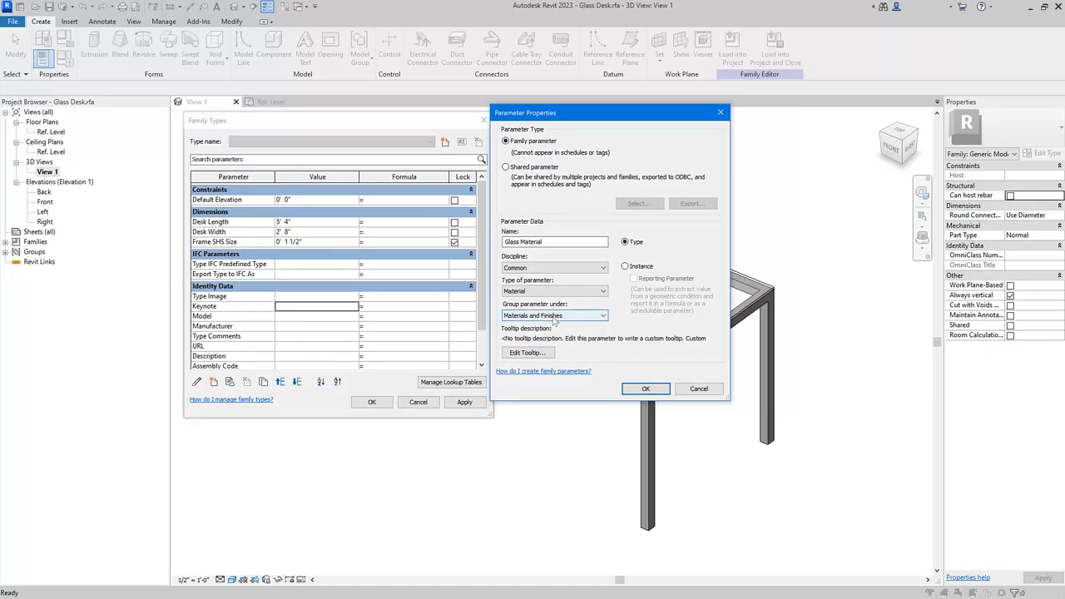
{"action": "left_click", "coordinate": [650, 387]}
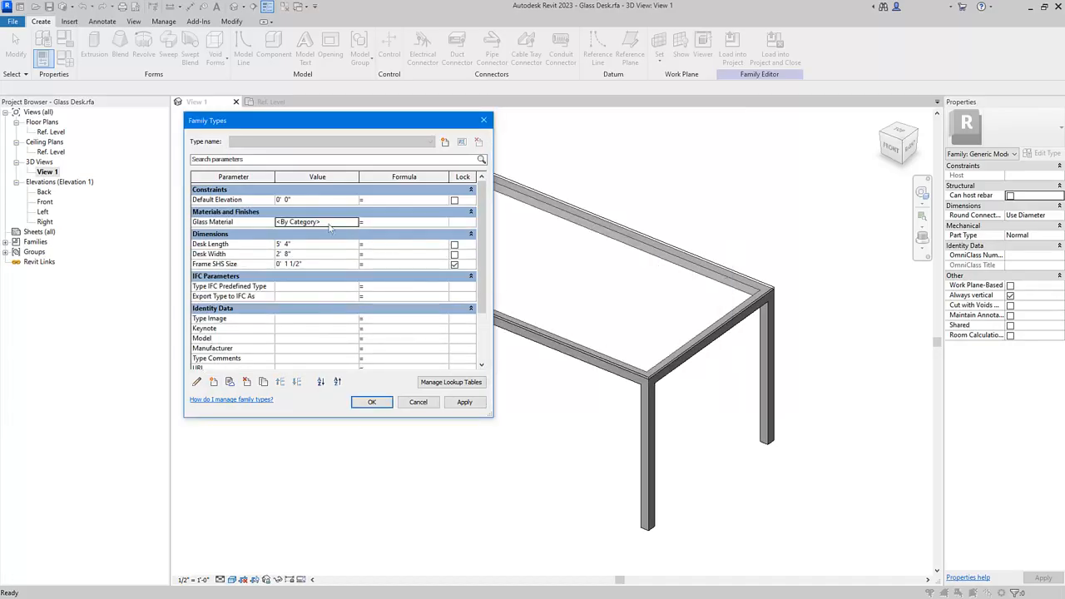
- Assign Blue Frosted Glass as the Glass Material parameter's value and accept the family type changes
{"action": "left_click", "coordinate": [329, 224]}
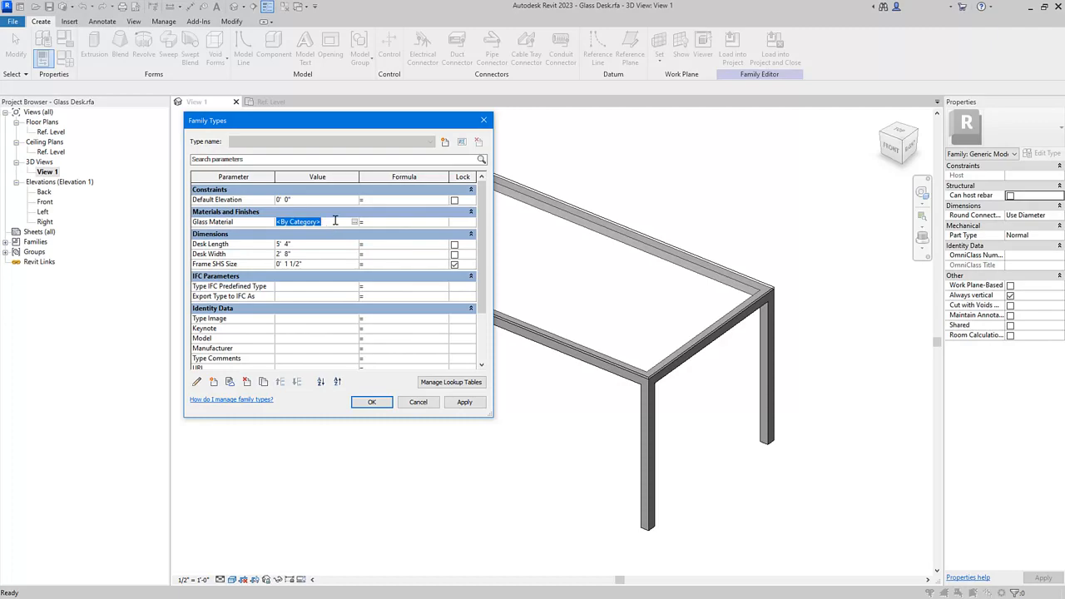
{"action": "left_click", "coordinate": [354, 223]}
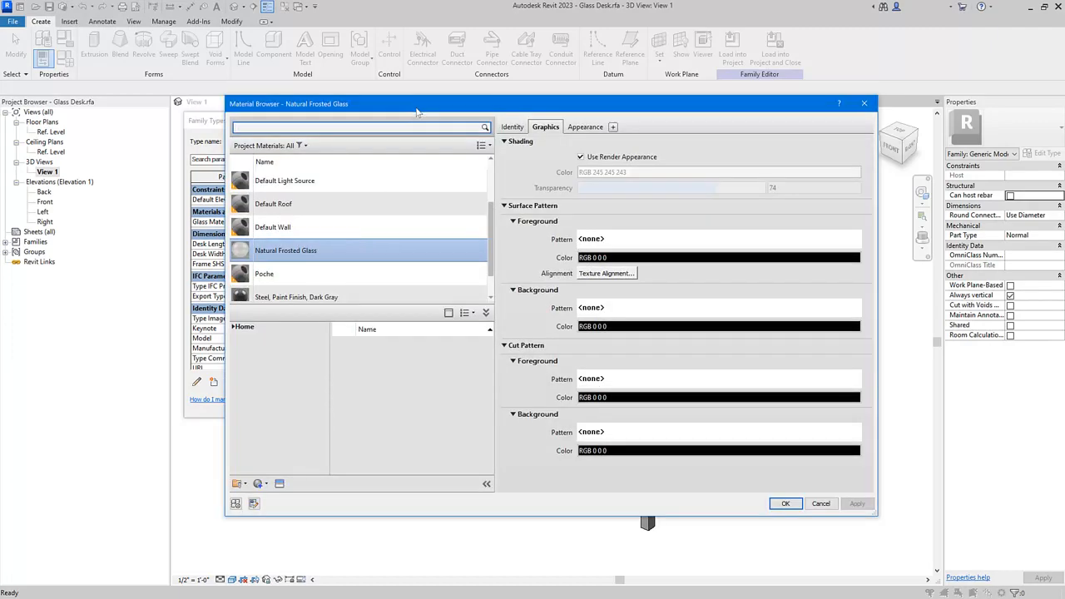
{"action": "scroll", "coordinate": [411, 191], "scroll_direction": "up", "scroll_amount": 2}
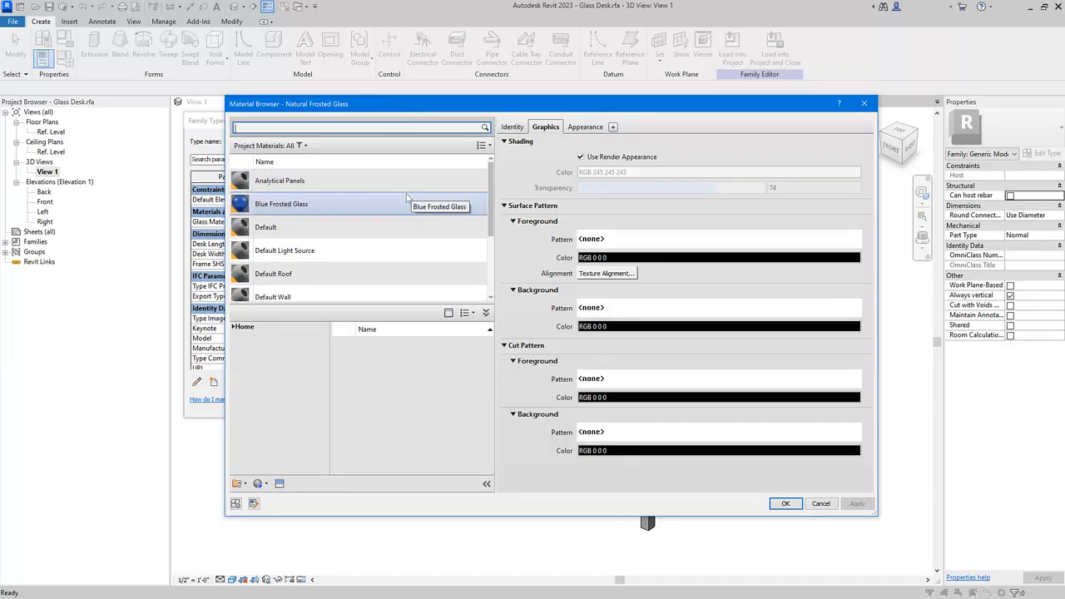
{"action": "left_click", "coordinate": [354, 203]}
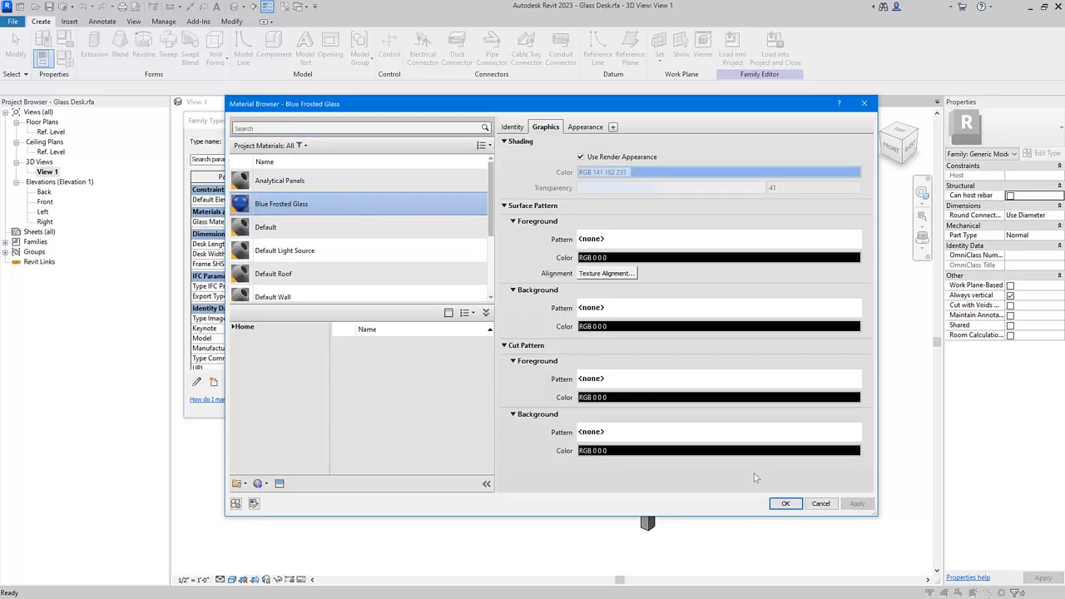
{"action": "left_click", "coordinate": [785, 503]}
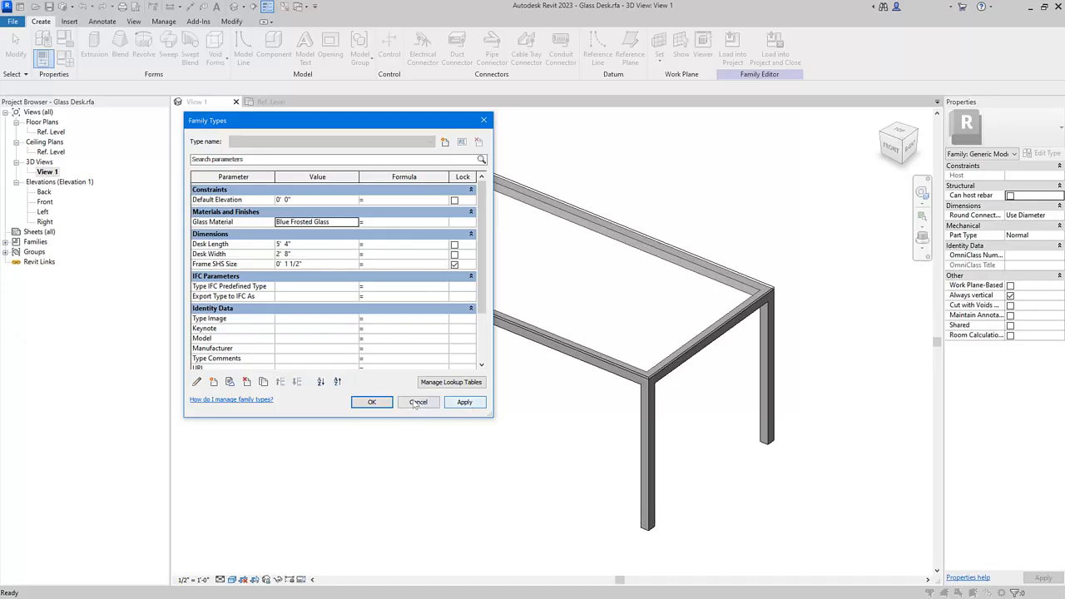
{"action": "left_click", "coordinate": [380, 404]}
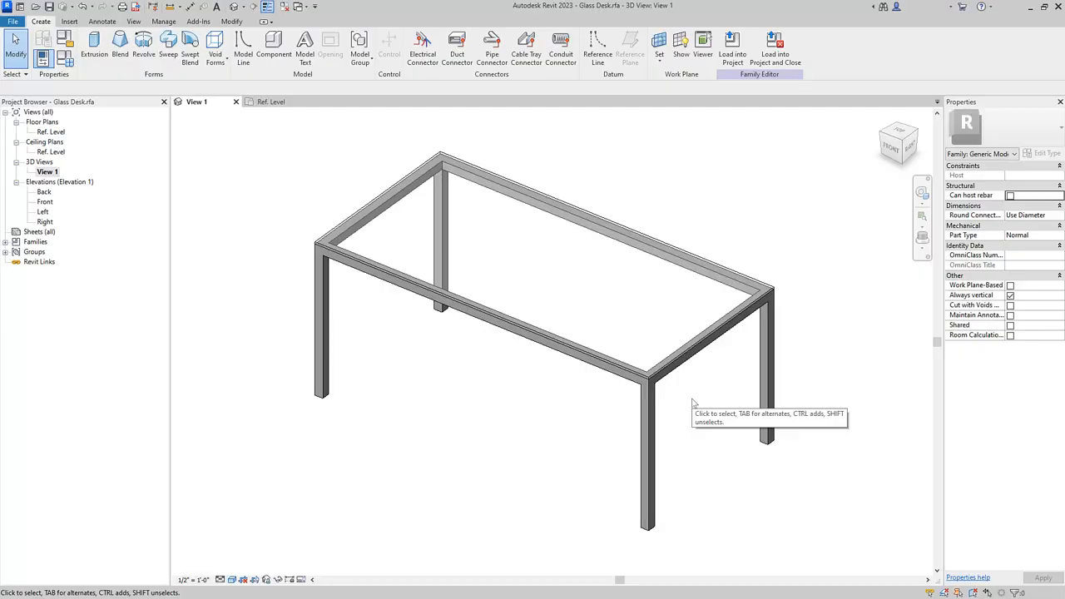
- Associate the glass tabletop extrusion's material with the Glass Material family parameter and check its material property
{"action": "left_click", "coordinate": [705, 337]}
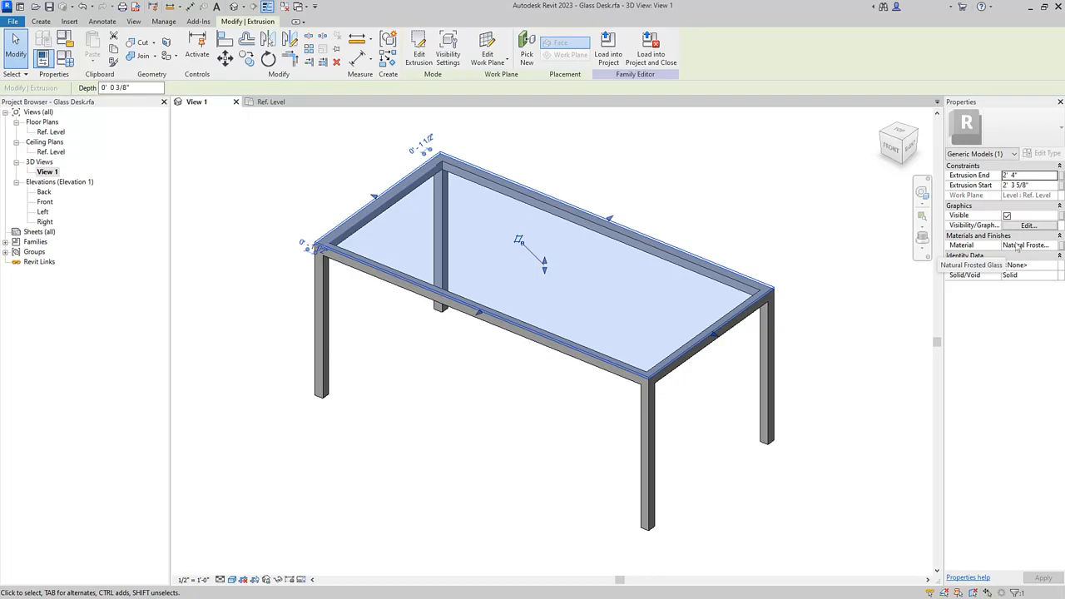
{"action": "left_click", "coordinate": [1061, 247]}
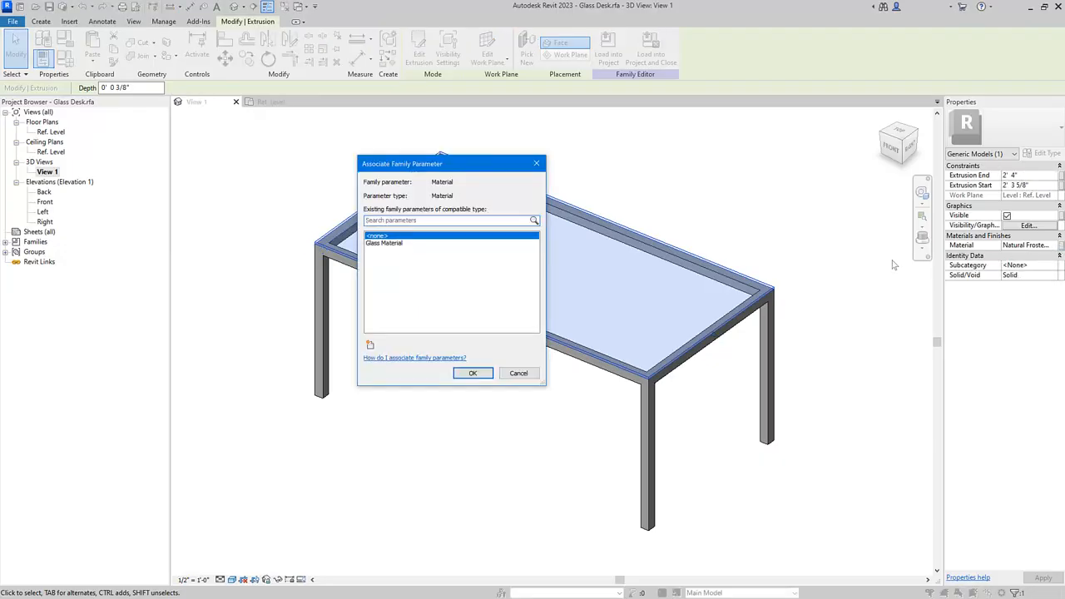
{"action": "left_click", "coordinate": [389, 244]}
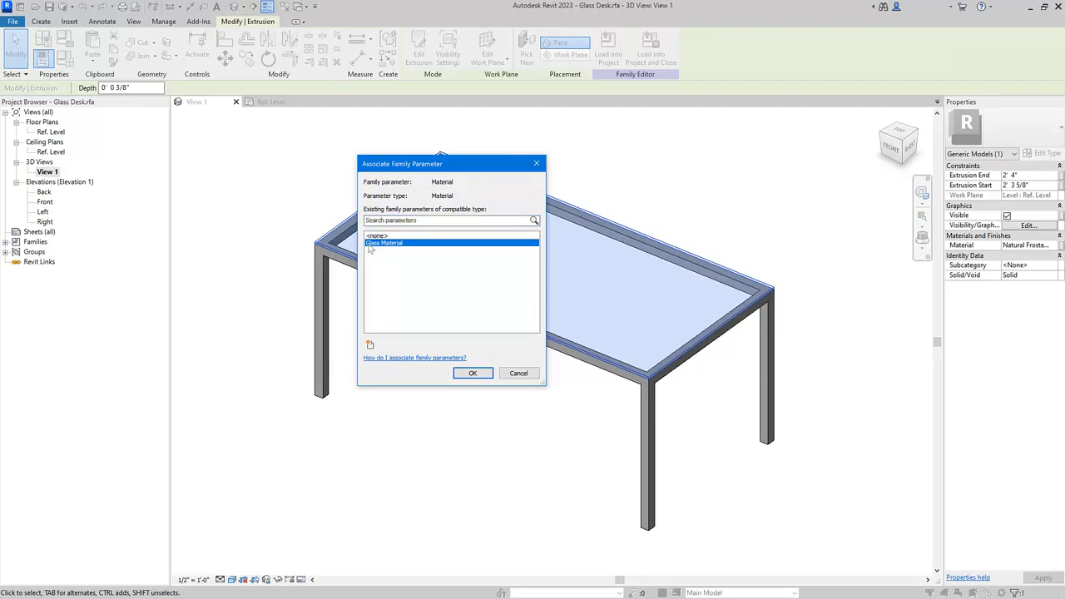
{"action": "left_click", "coordinate": [473, 373]}
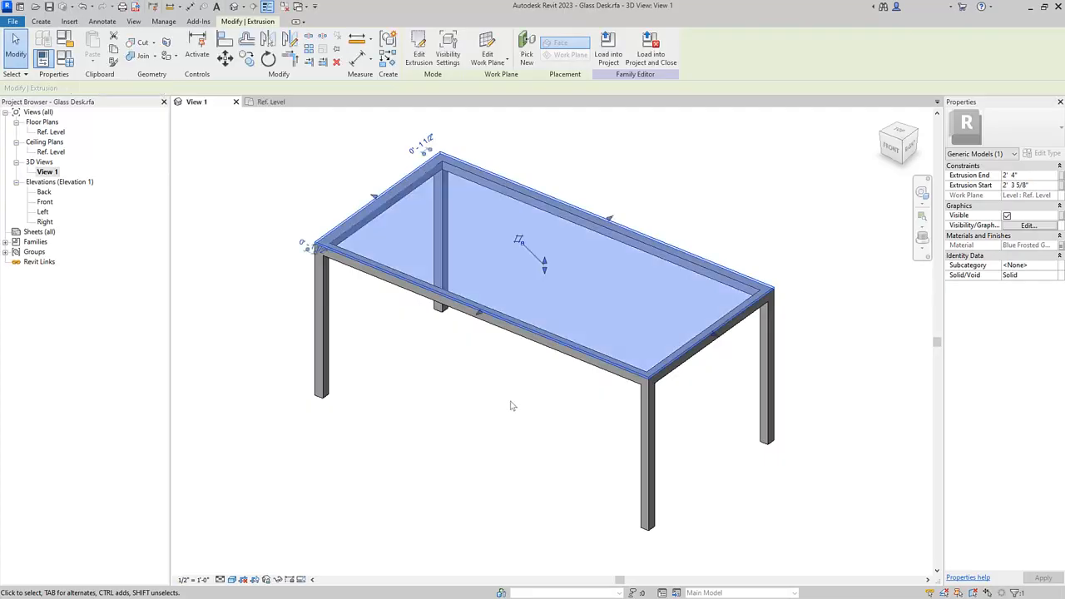
{"action": "left_click", "coordinate": [511, 404]}
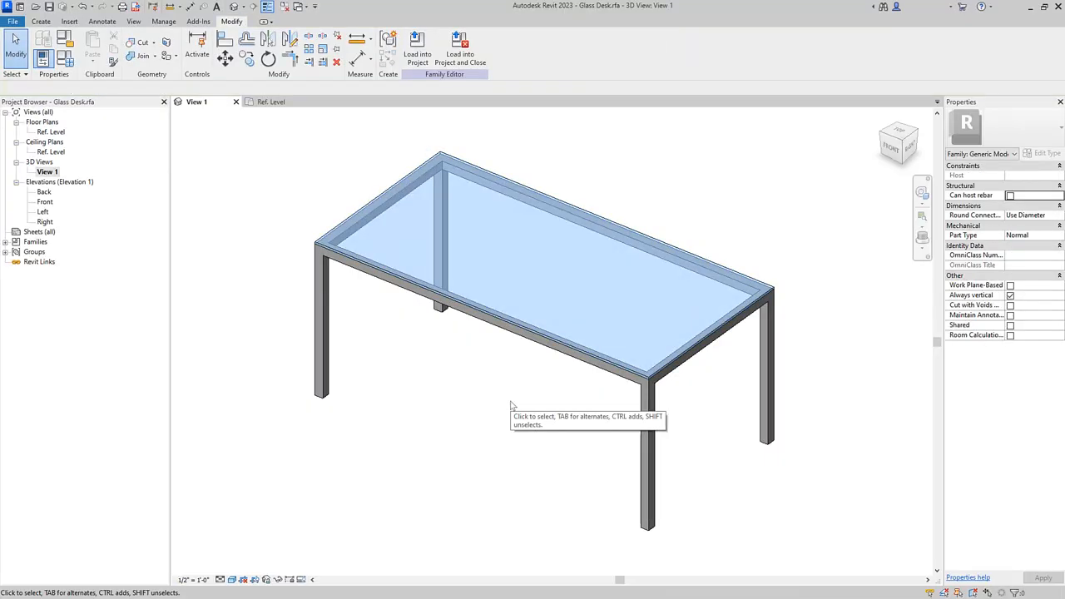
{"action": "left_click", "coordinate": [692, 348]}
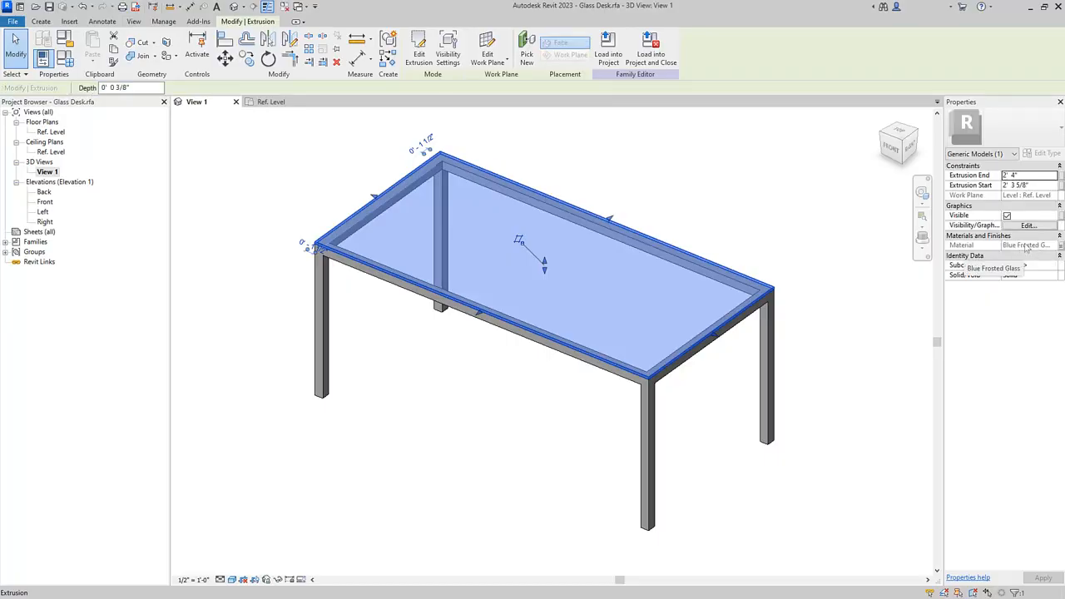
{"action": "left_click", "coordinate": [826, 237]}
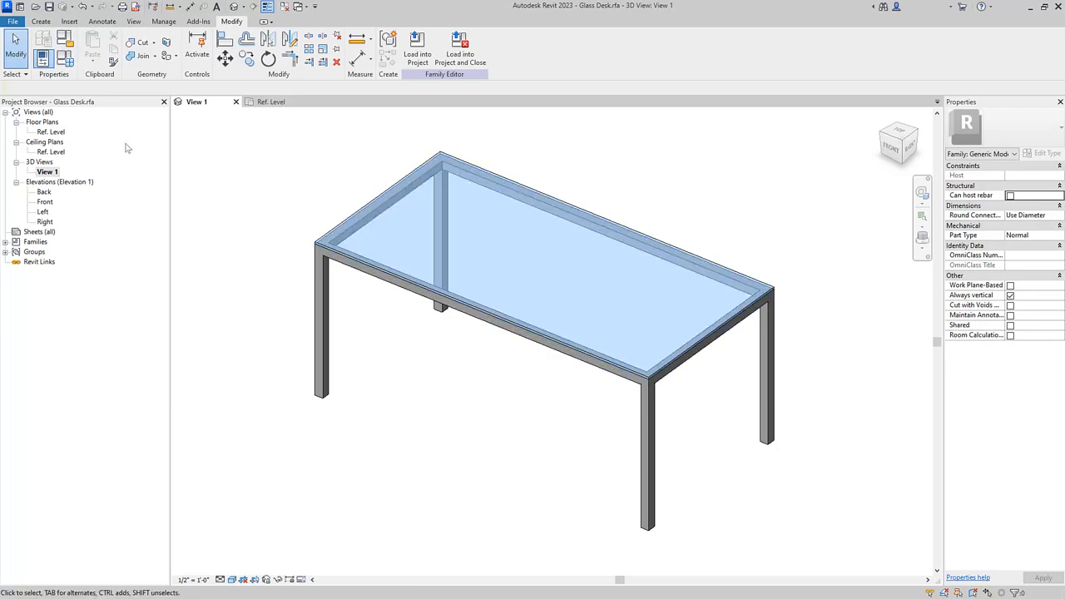
- In the Ref. Level floor plan, add an aligned dimension for the desk's overall length between the outermost vertical reference planes, above the EQ dimension
{"action": "double_click", "coordinate": [53, 133]}
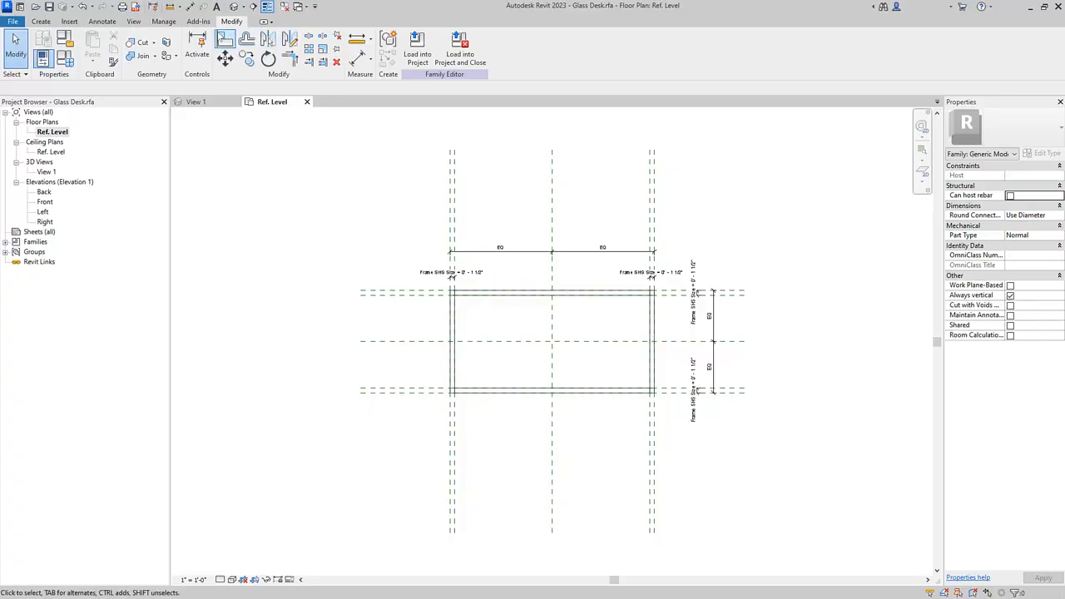
{"action": "left_click", "coordinate": [104, 22]}
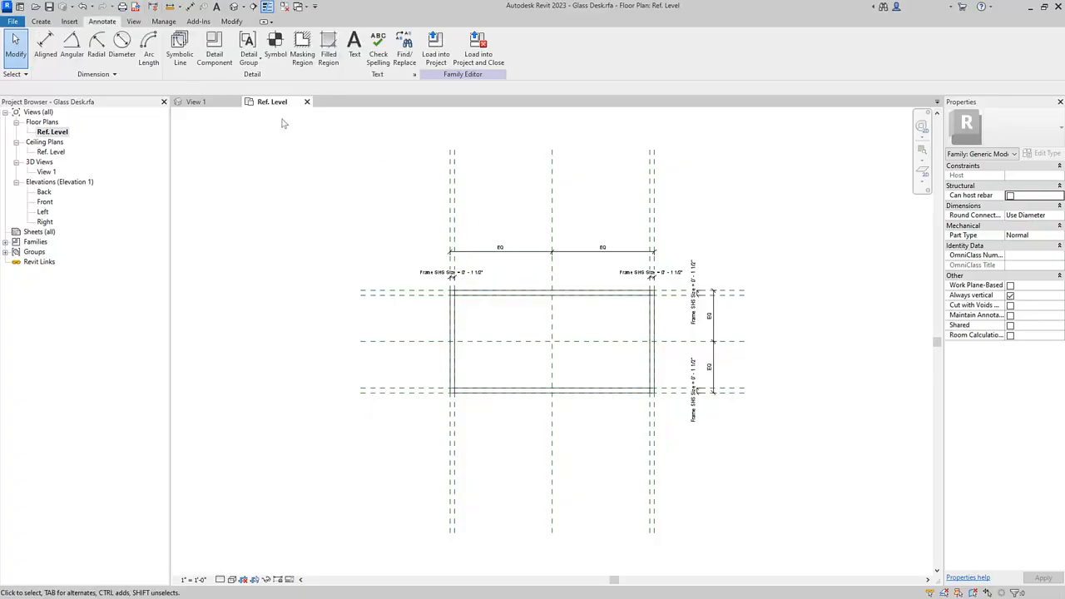
{"action": "left_click", "coordinate": [52, 55]}
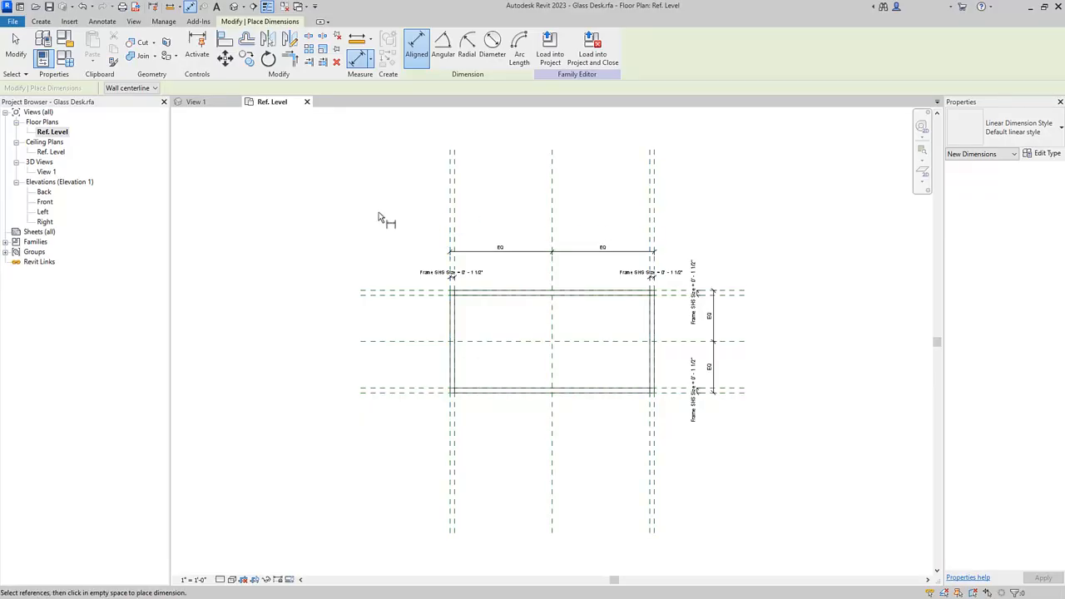
{"action": "left_click", "coordinate": [450, 232]}
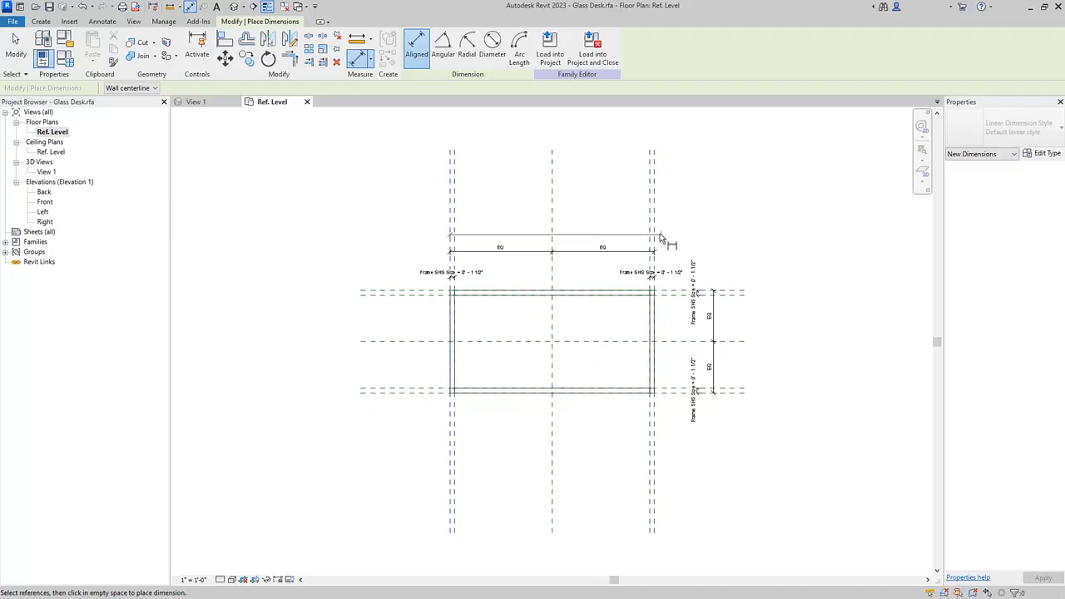
{"action": "left_click", "coordinate": [654, 237]}
{"action": "left_click", "coordinate": [622, 236]}
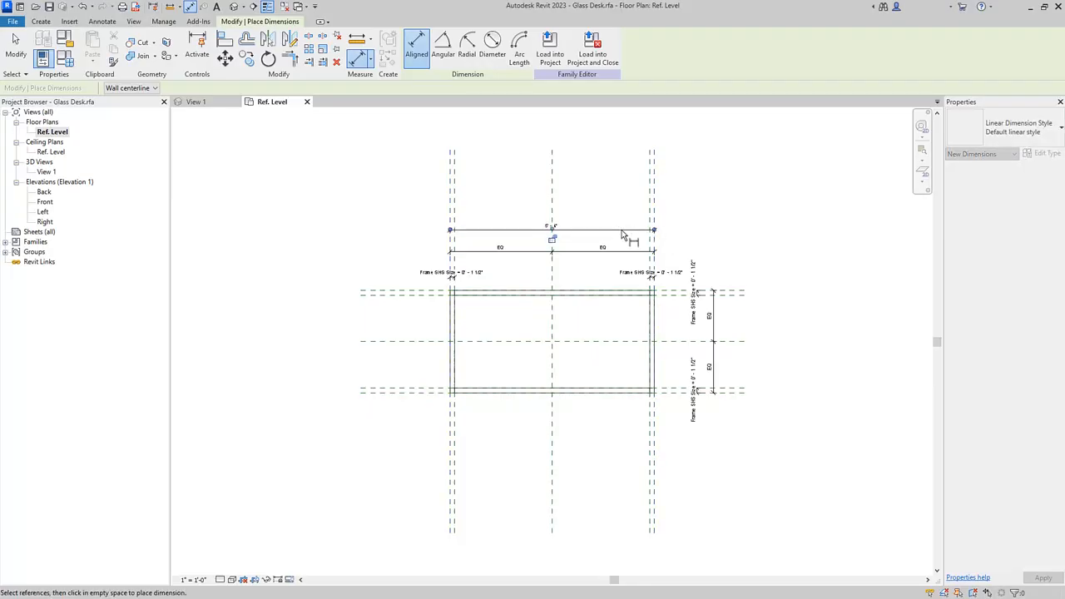
- Add an aligned dimension for the desk's overall width between the outermost horizontal reference planes, beside the desk, and end dimensioning
{"action": "left_click", "coordinate": [379, 293]}
{"action": "left_click", "coordinate": [393, 384]}
{"action": "left_click", "coordinate": [388, 379]}
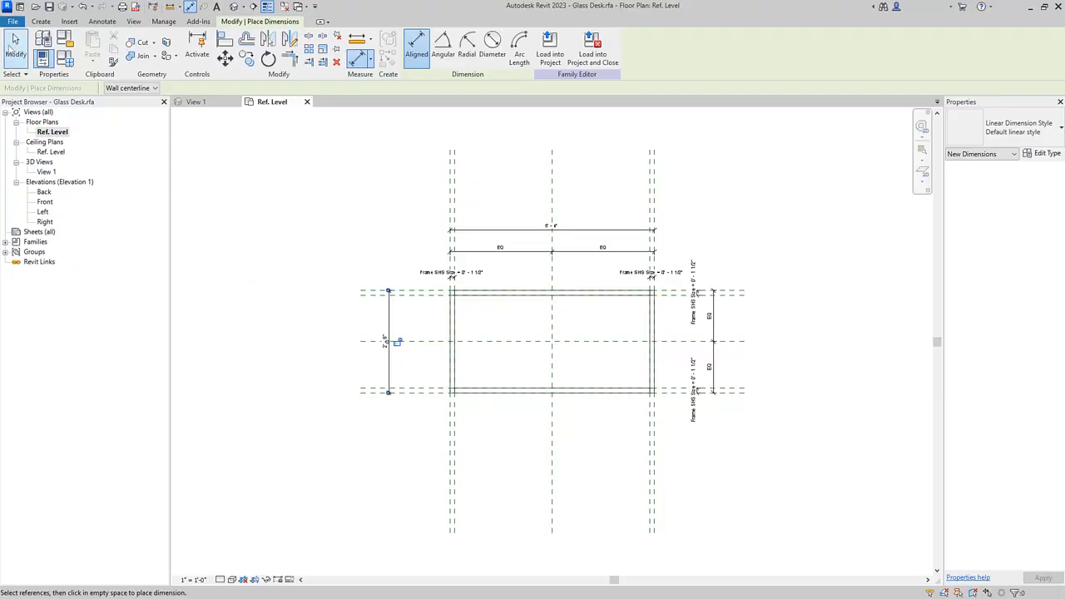
{"action": "left_click", "coordinate": [15, 41]}
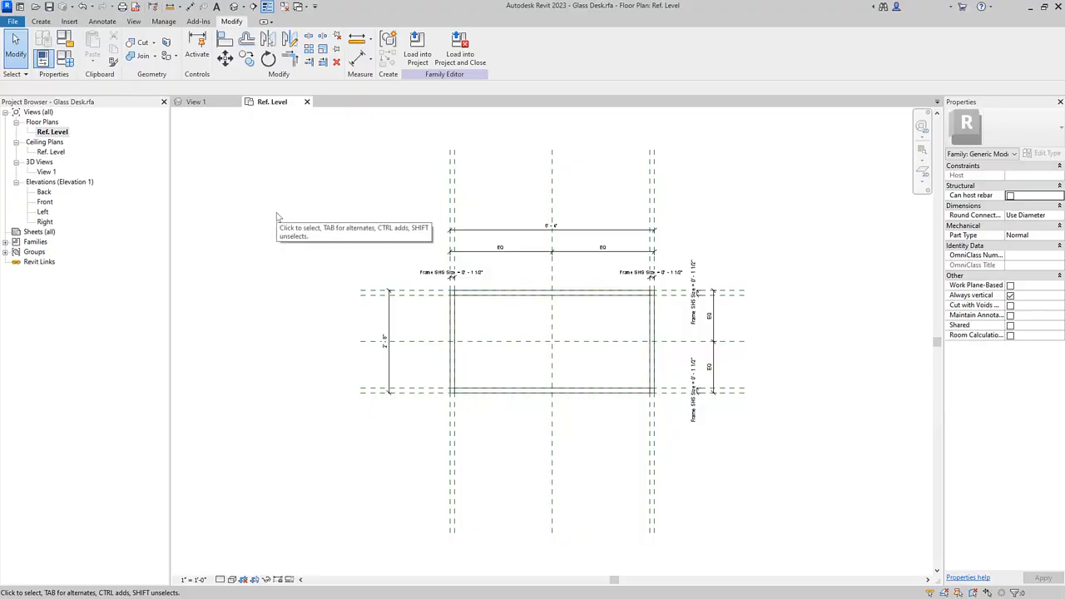
- Label the overall length dimension above the desk plan with the Desk Length parameter
{"action": "left_click", "coordinate": [494, 233]}
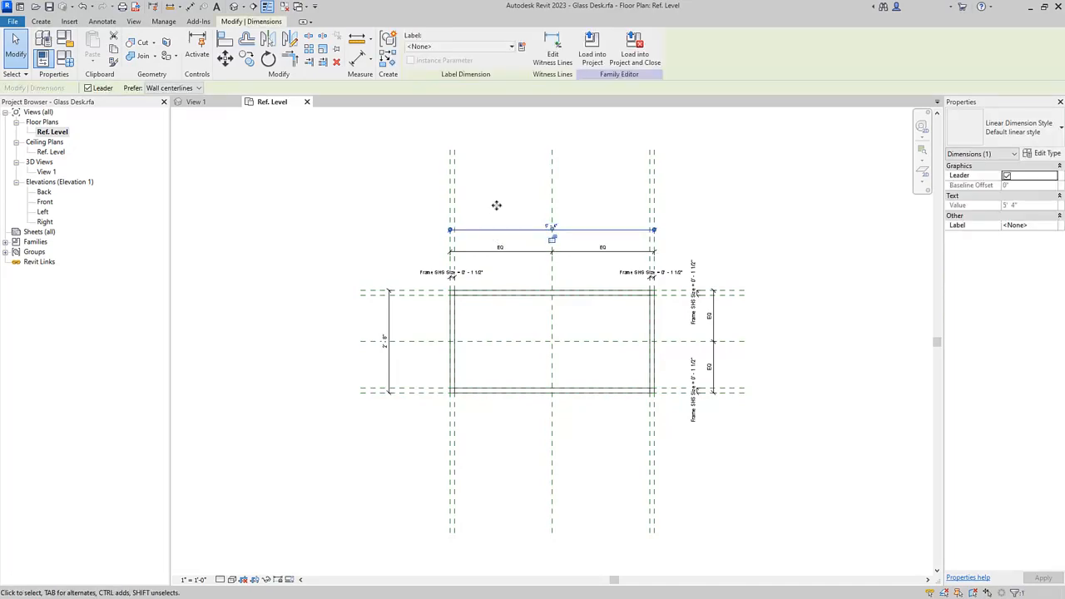
{"action": "left_click", "coordinate": [512, 47]}
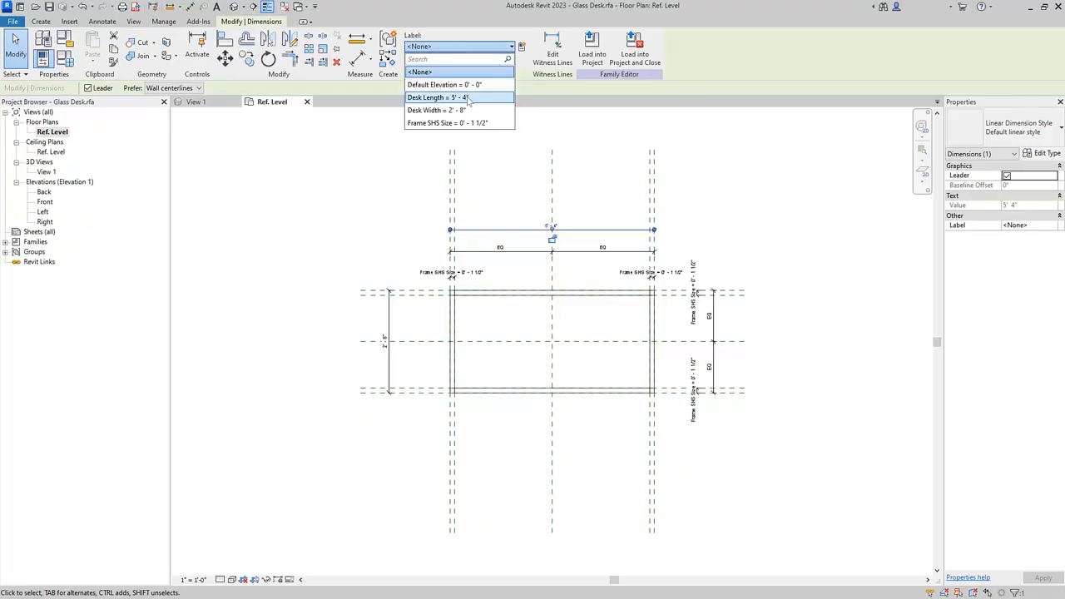
{"action": "left_click", "coordinate": [504, 166]}
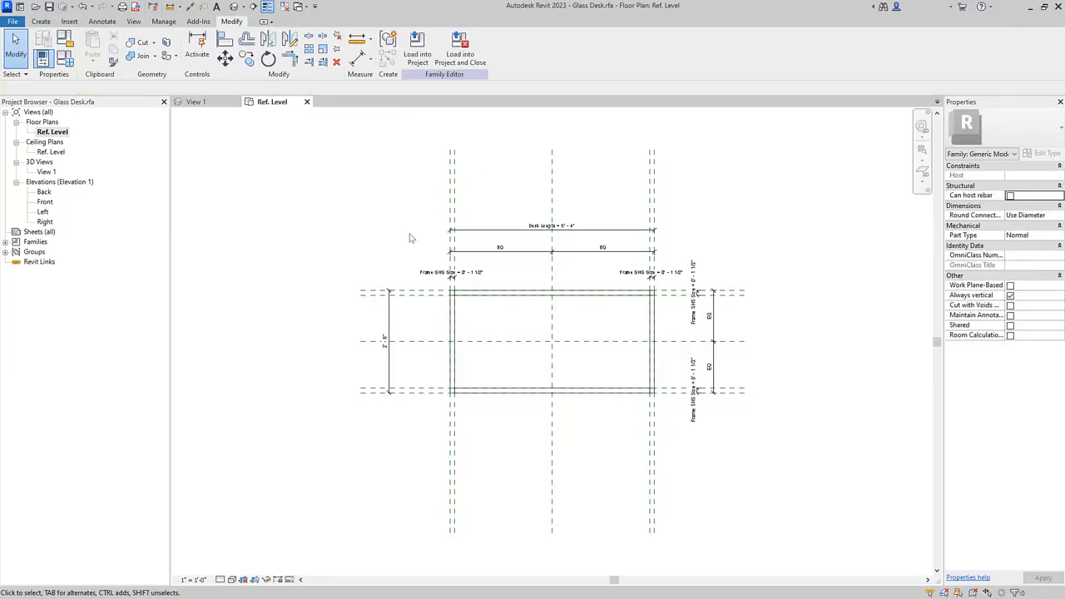
- Label the overall width dimension beside the desk plan with the Desk Width parameter
{"action": "left_click", "coordinate": [388, 316]}
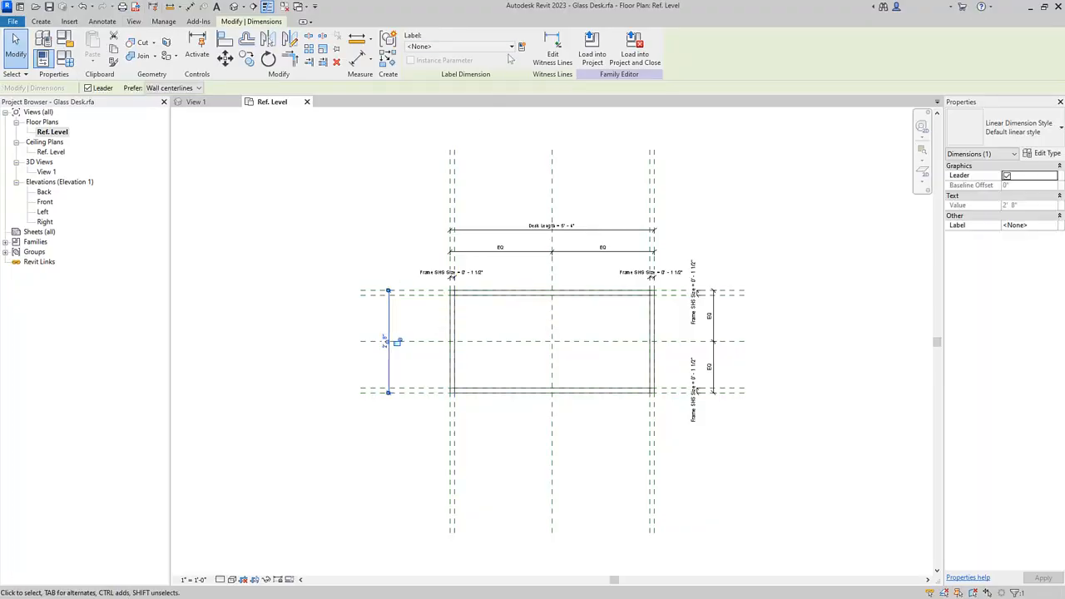
{"action": "left_click", "coordinate": [511, 47]}
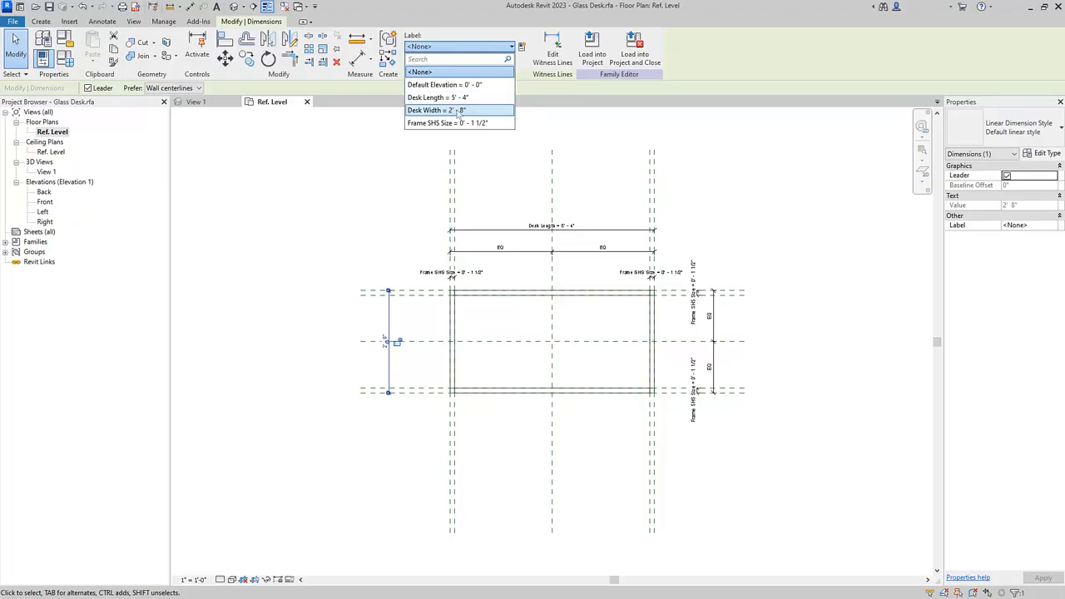
{"action": "left_click", "coordinate": [377, 213]}
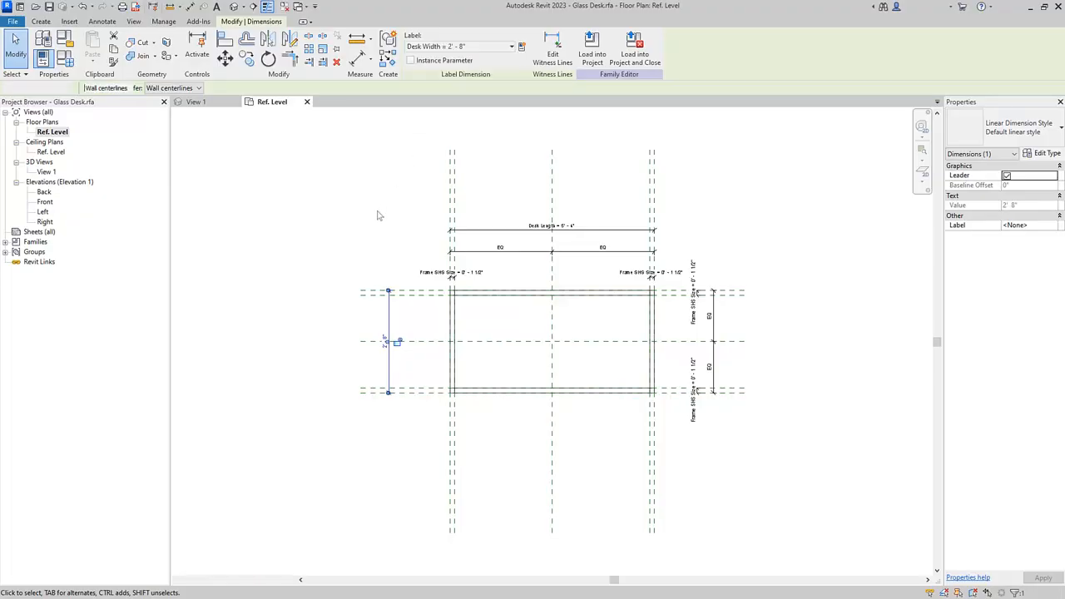
{"action": "left_click", "coordinate": [366, 220]}
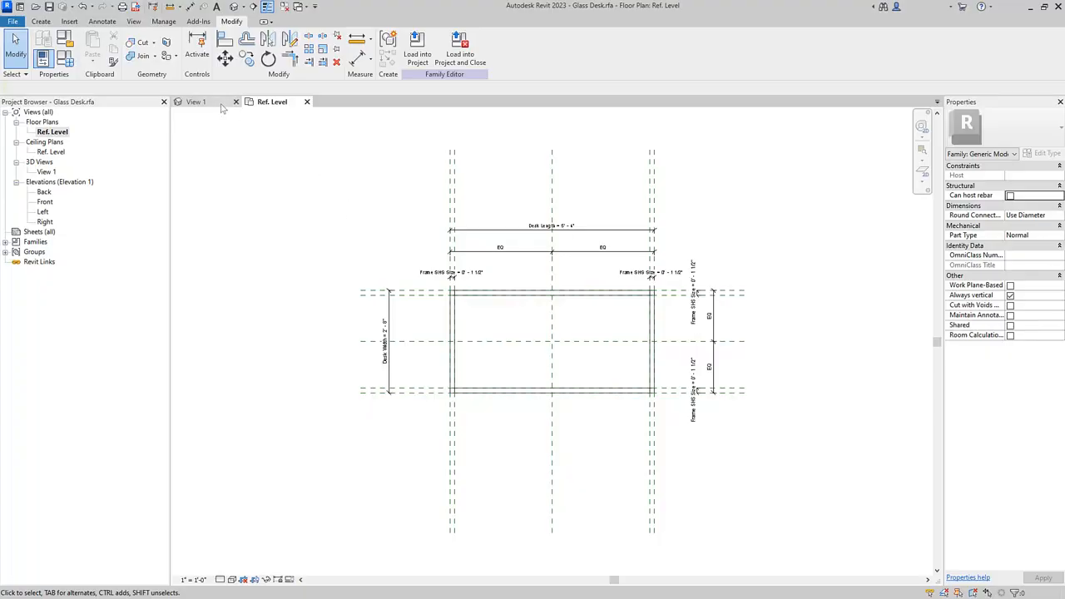
- In the 3D view, test the family parameters by setting Desk Length to 4' 6" and Desk Width to 2' 6", keeping the desk in sight
{"action": "left_click", "coordinate": [222, 107]}
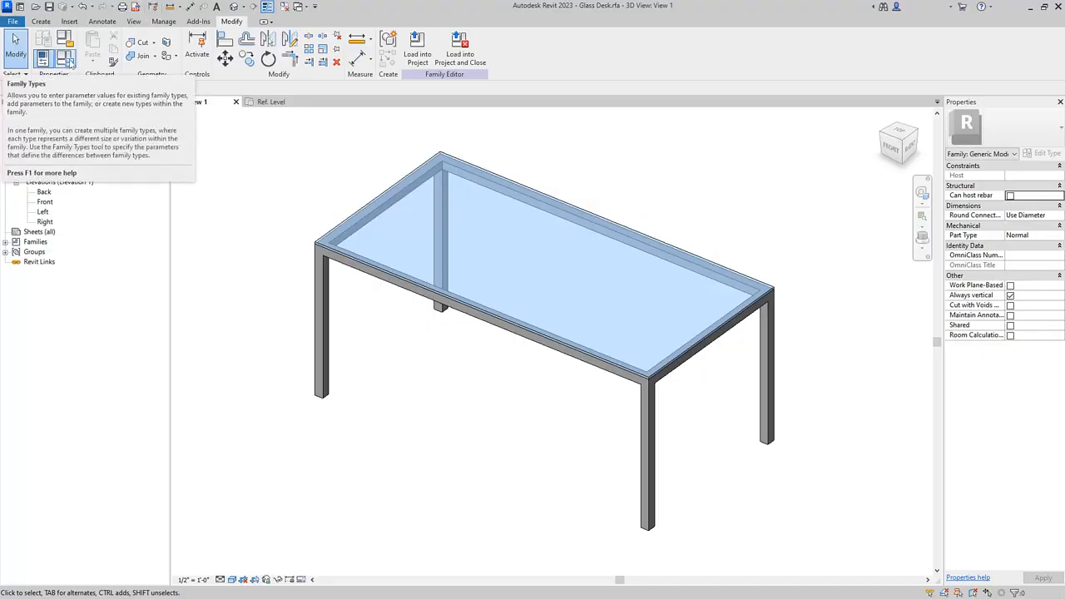
{"action": "key", "text": "f"}
{"action": "key", "text": "t"}
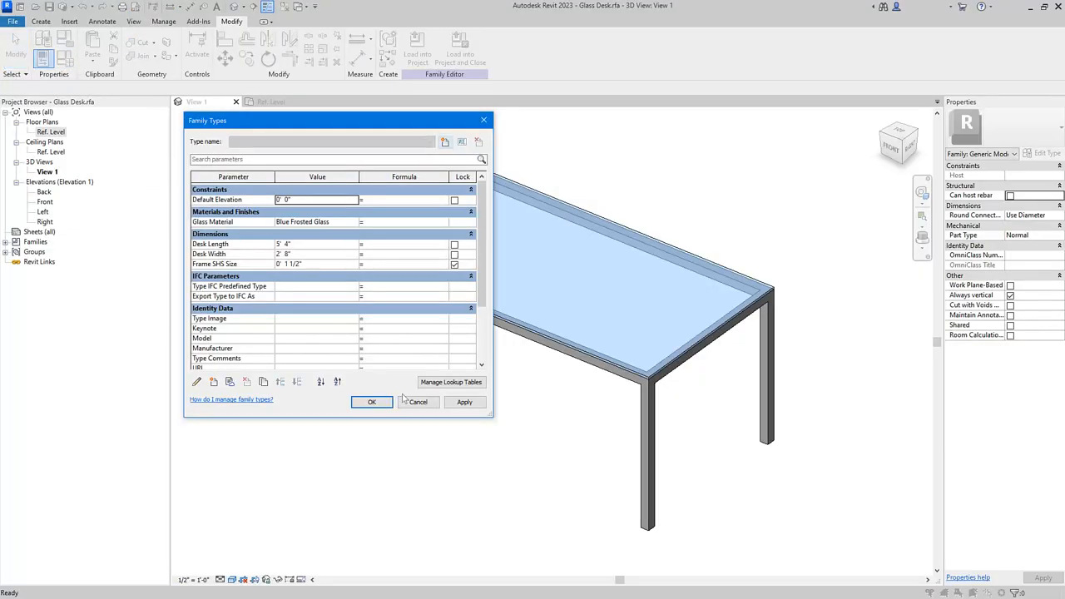
{"action": "left_click", "coordinate": [303, 243]}
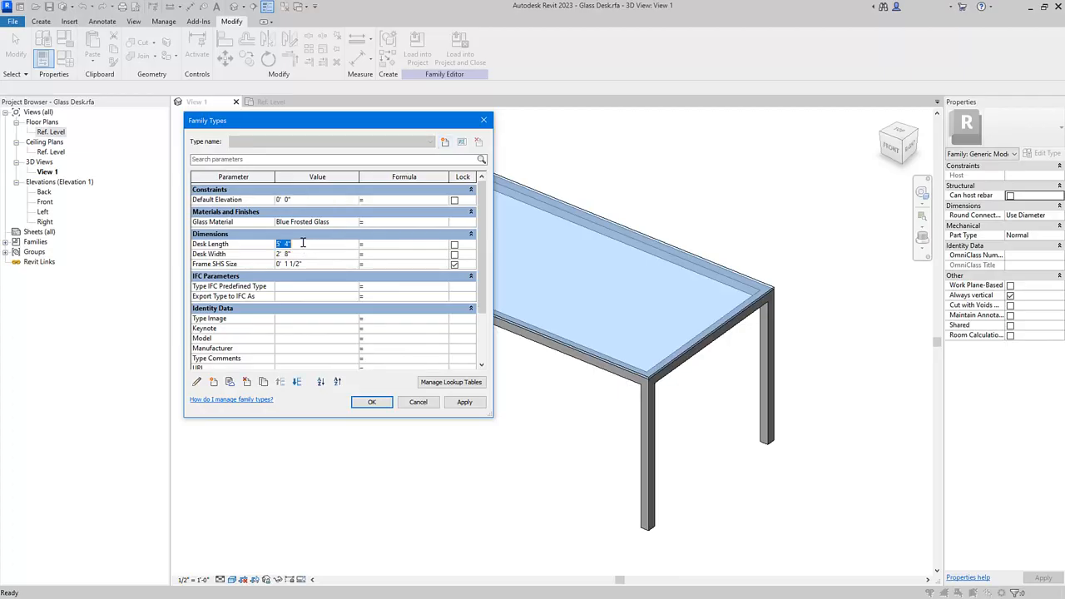
{"action": "type", "text": "4"}
{"action": "left_click", "coordinate": [309, 255]}
{"action": "type", "text": "2'  6"}
{"action": "left_click", "coordinate": [463, 402]}
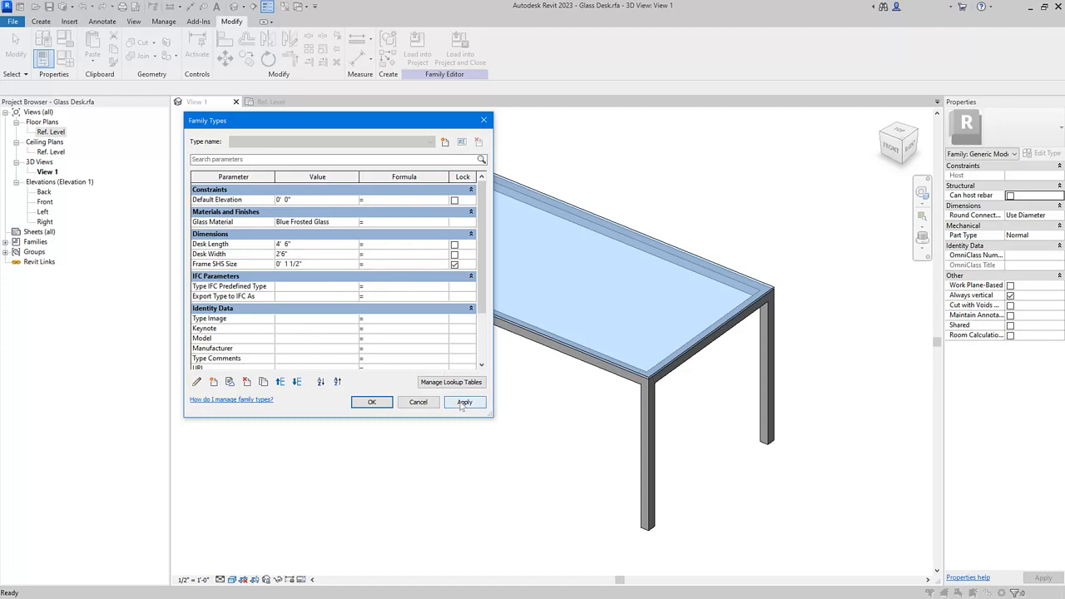
{"action": "left_click_drag", "start_coordinate": [419, 126], "coordinate": [300, 124]}
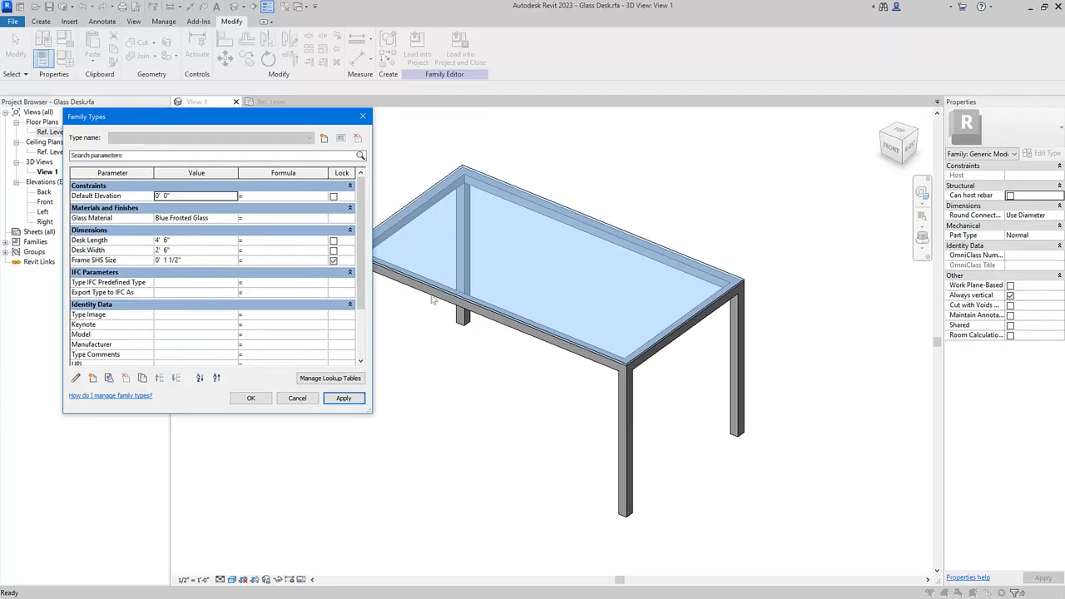
- Reorder the family parameters so Desk Width precedes Desk Length, and set Glass Material to Natural Frosted Glass, applying and accepting the changes
{"action": "left_click", "coordinate": [109, 249]}
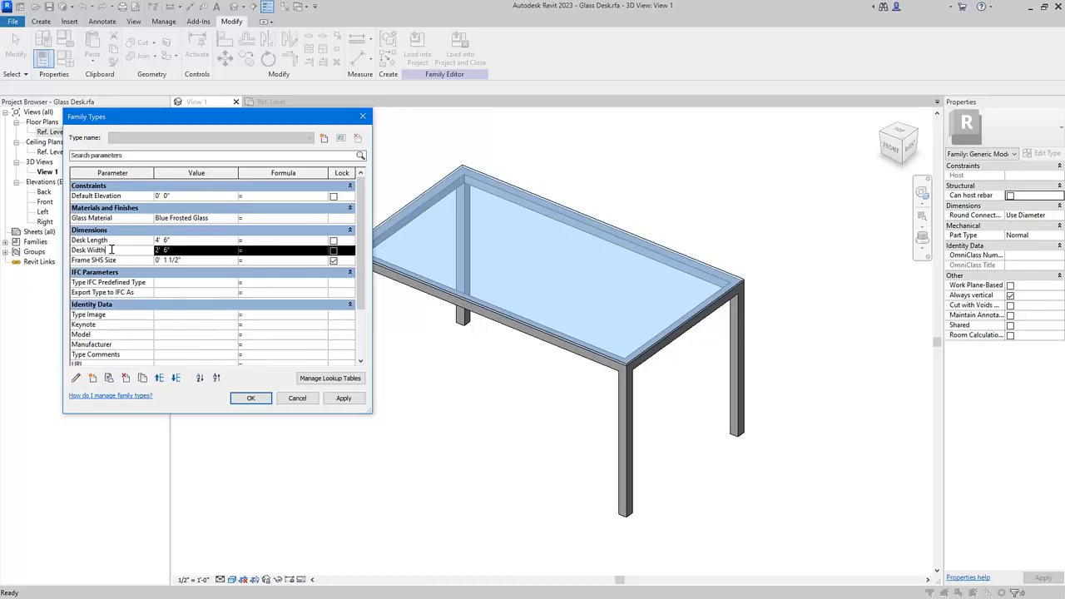
{"action": "left_click", "coordinate": [160, 378]}
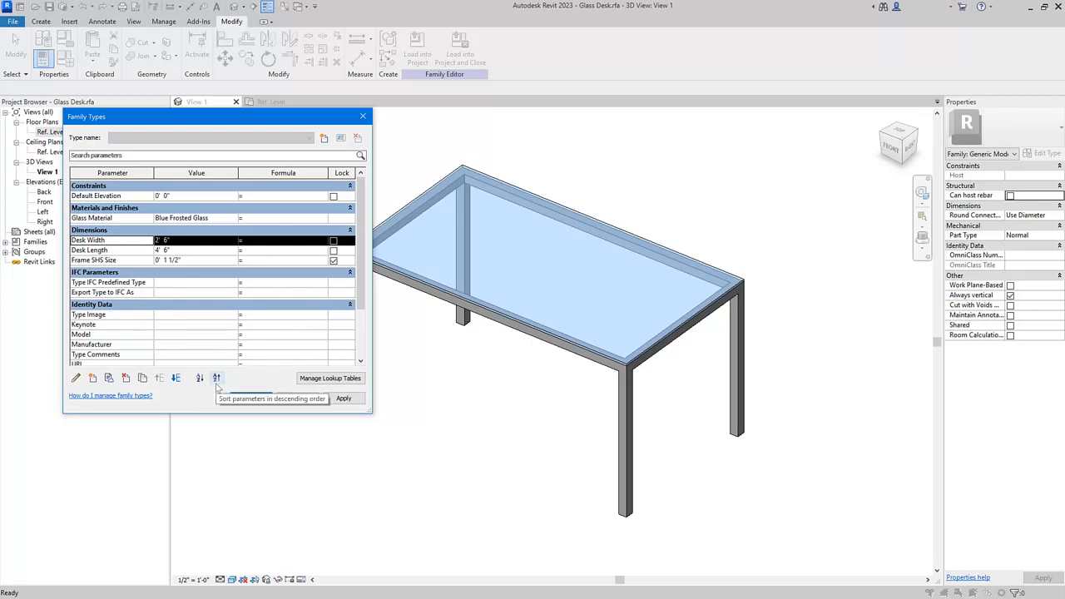
{"action": "left_click", "coordinate": [222, 220]}
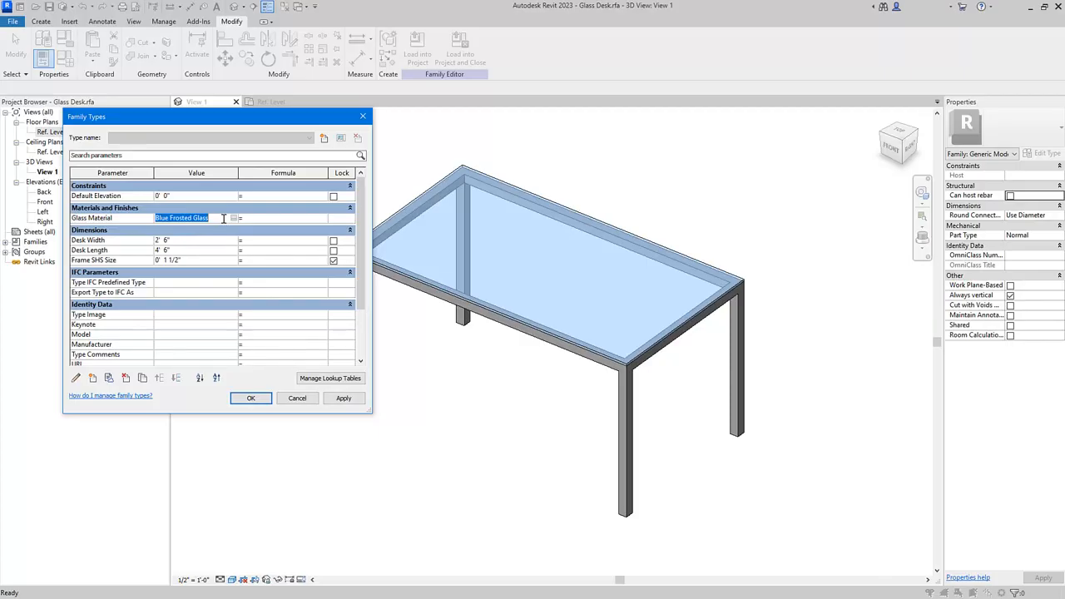
{"action": "left_click", "coordinate": [234, 218]}
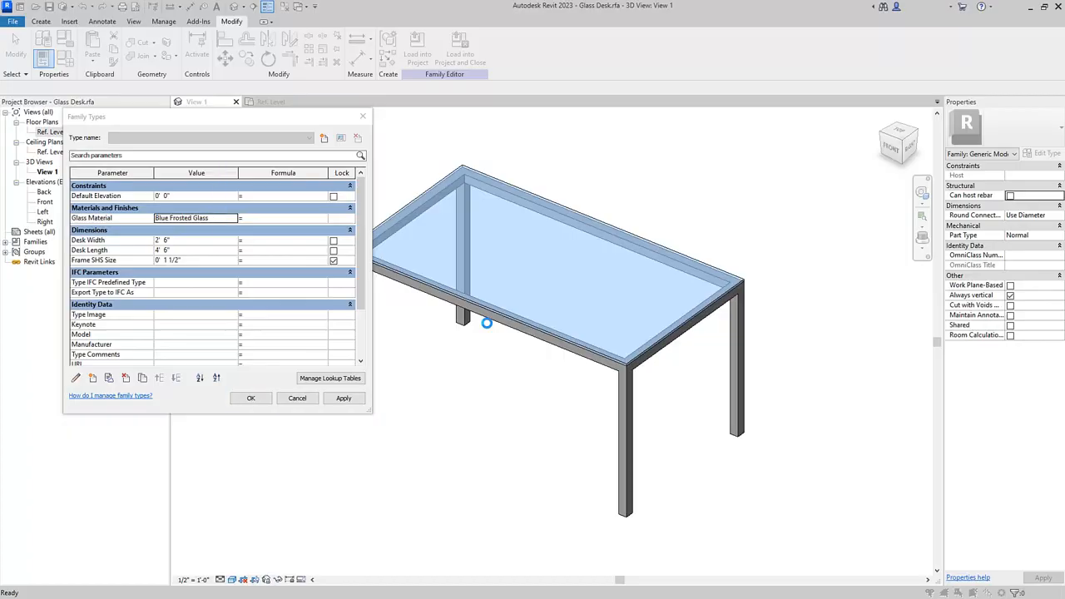
{"action": "scroll", "coordinate": [432, 275], "scroll_direction": "down", "scroll_amount": 3}
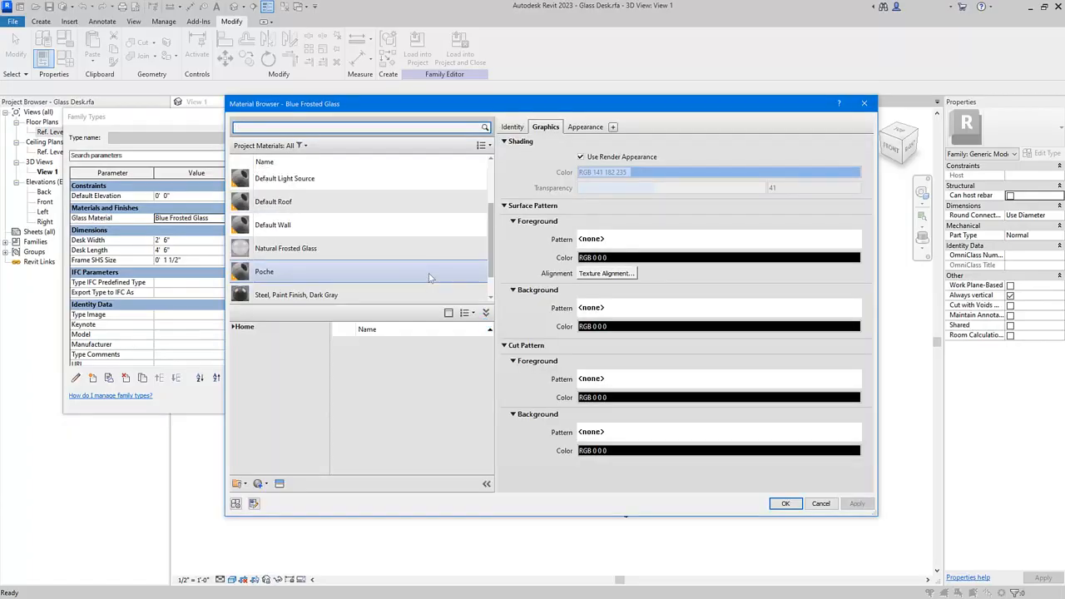
{"action": "left_click", "coordinate": [305, 251]}
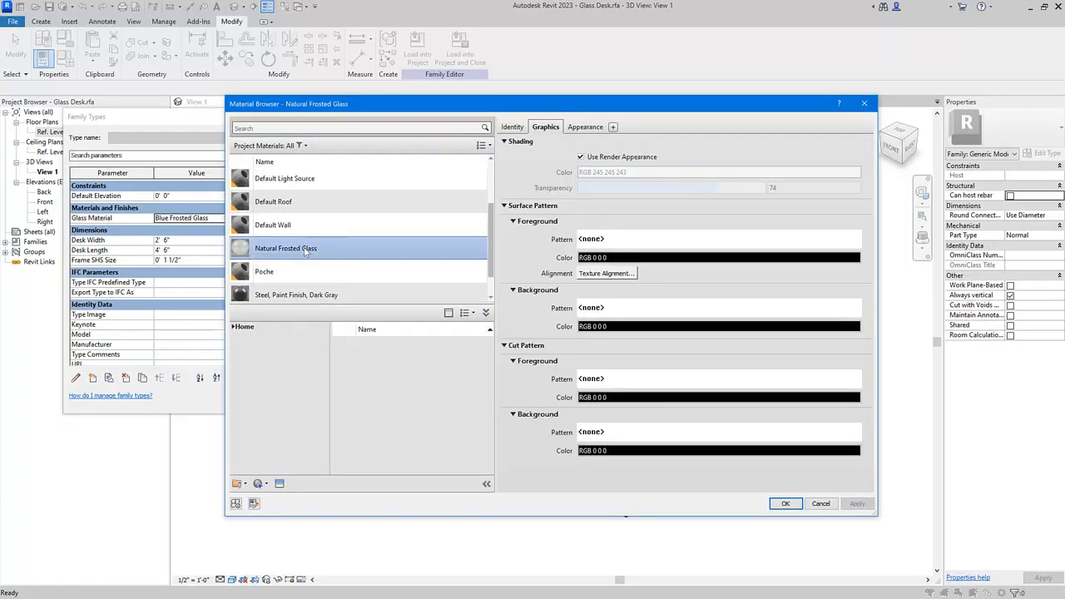
{"action": "scroll", "coordinate": [321, 256], "scroll_direction": "down", "scroll_amount": 1}
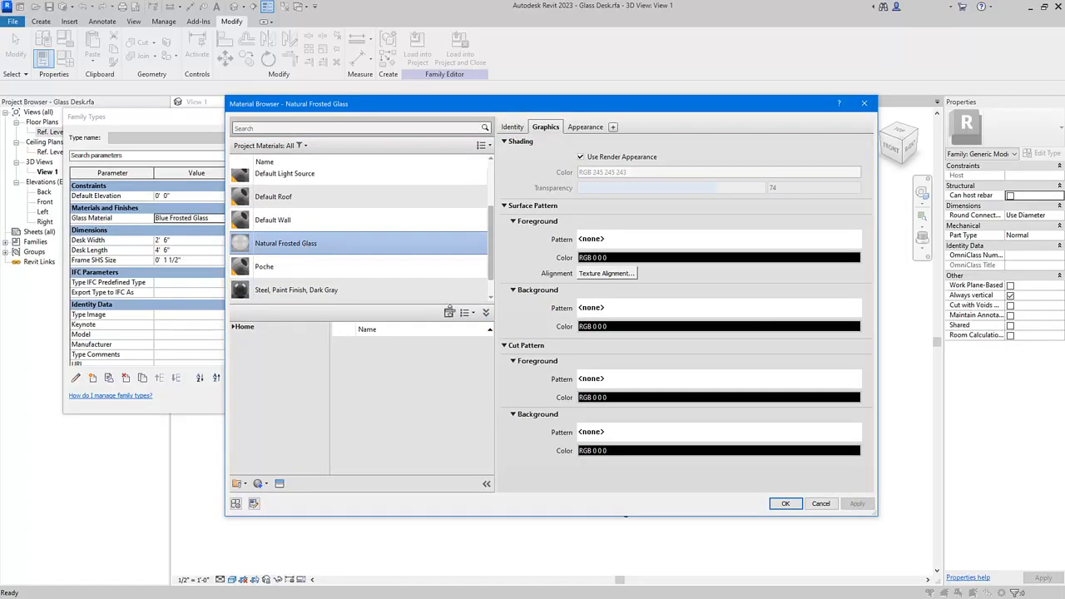
{"action": "left_click", "coordinate": [785, 503]}
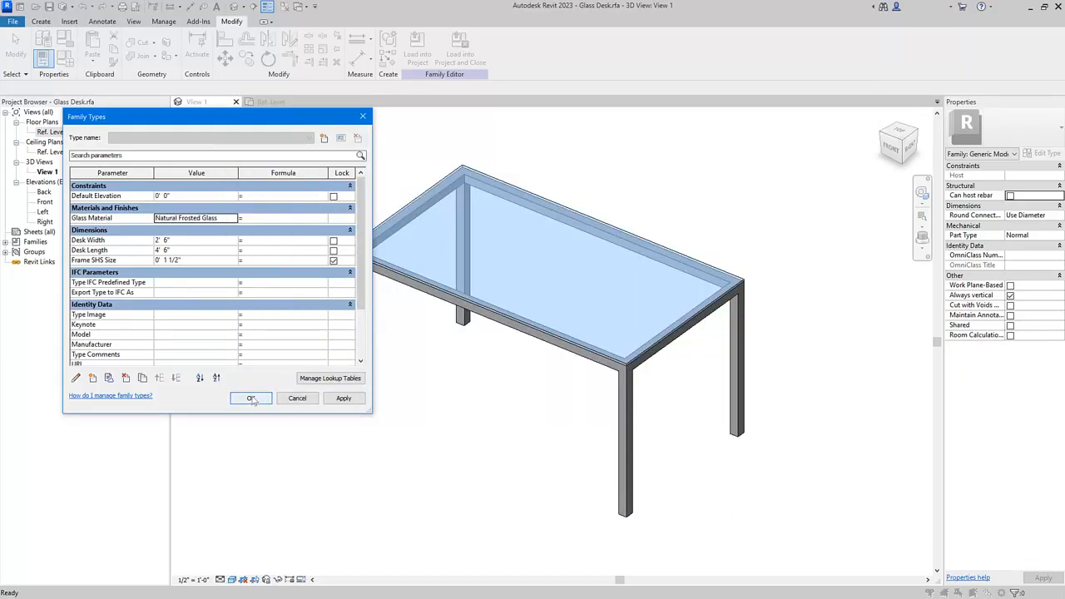
{"action": "left_click", "coordinate": [344, 399]}
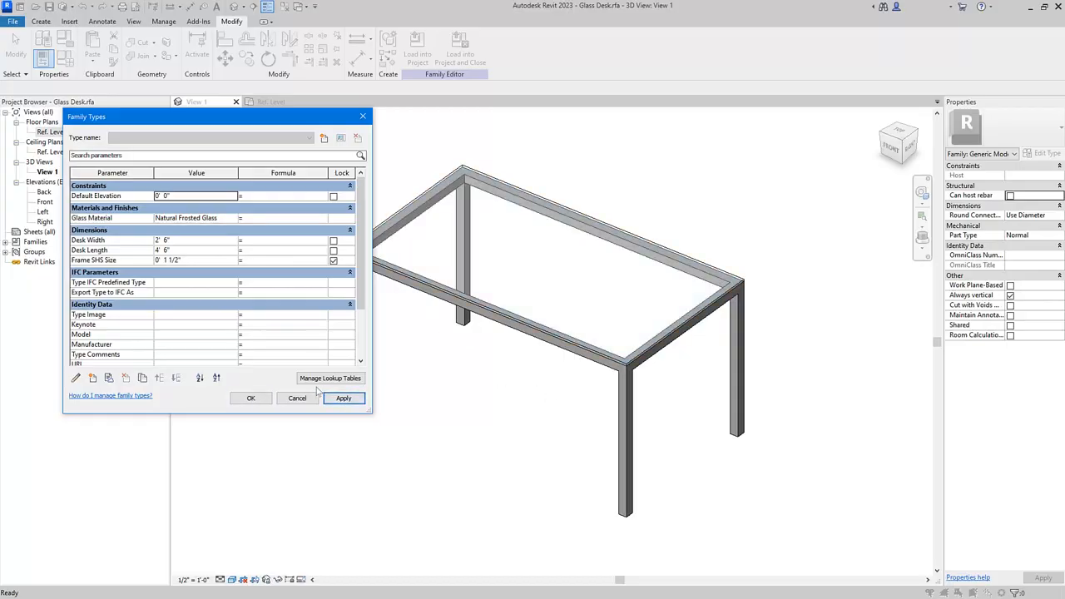
{"action": "left_click", "coordinate": [251, 398]}
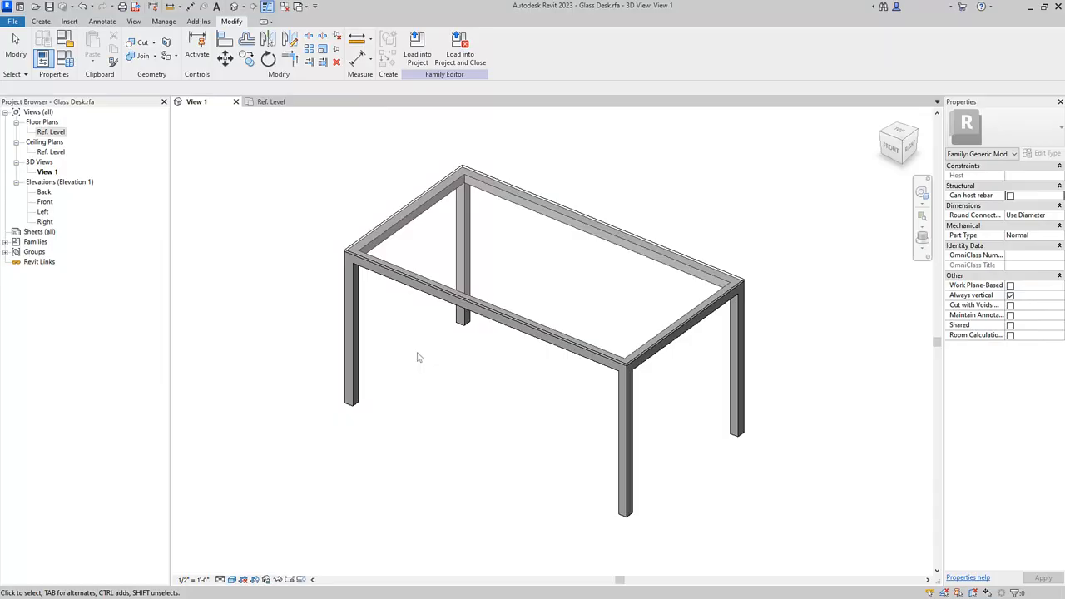